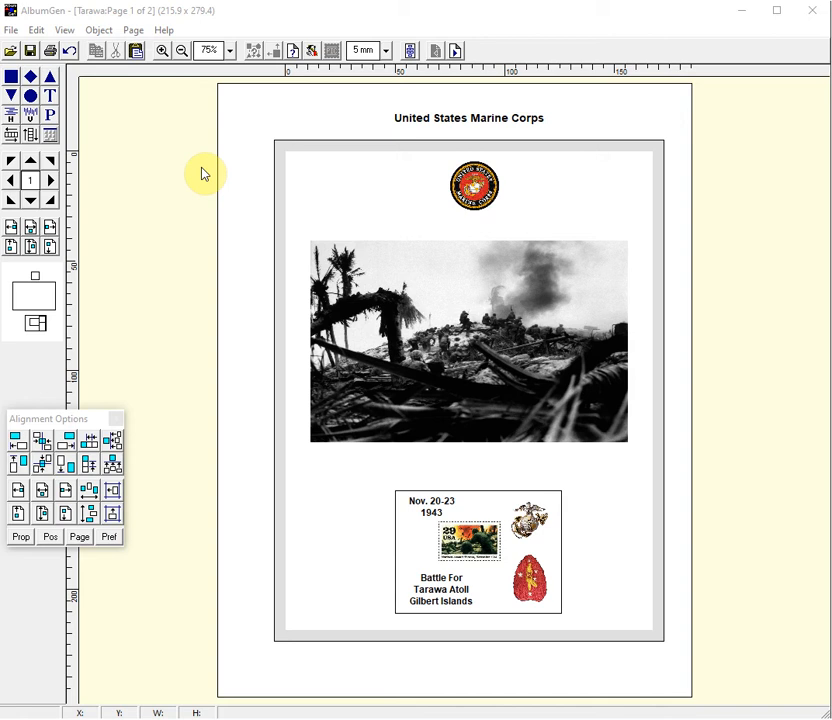
- On page 2, import the Marines Assault Tarawa stamp (Scott 2765j) from EzStamp and place it at X 20, Y 25
key(alt+Tab)
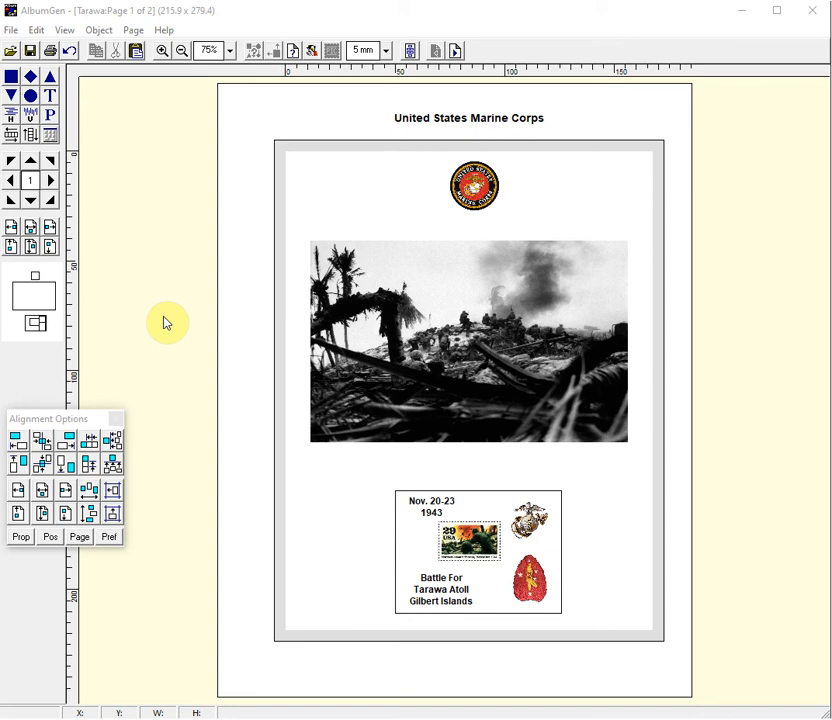
click(454, 52)
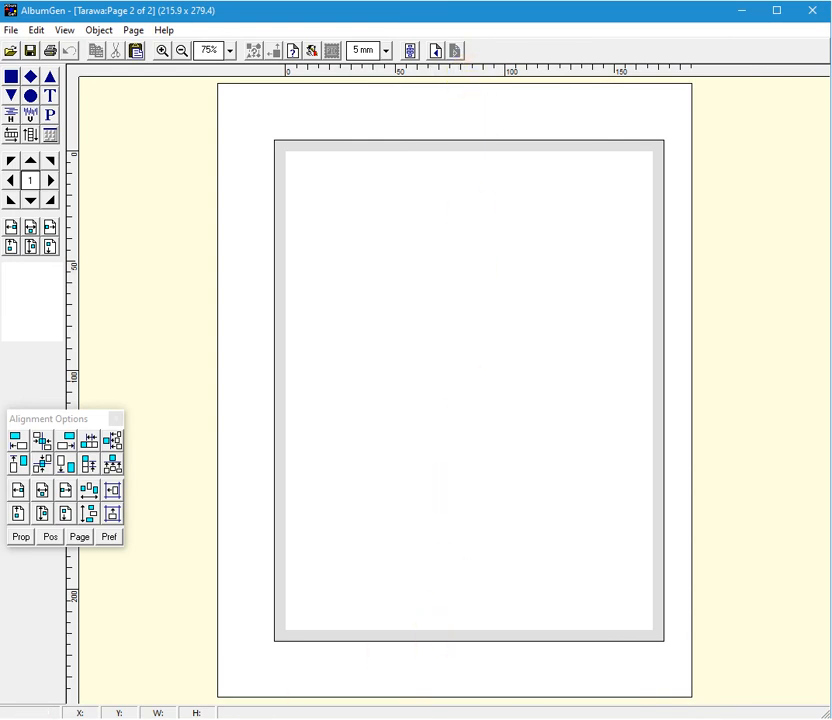
click(355, 718)
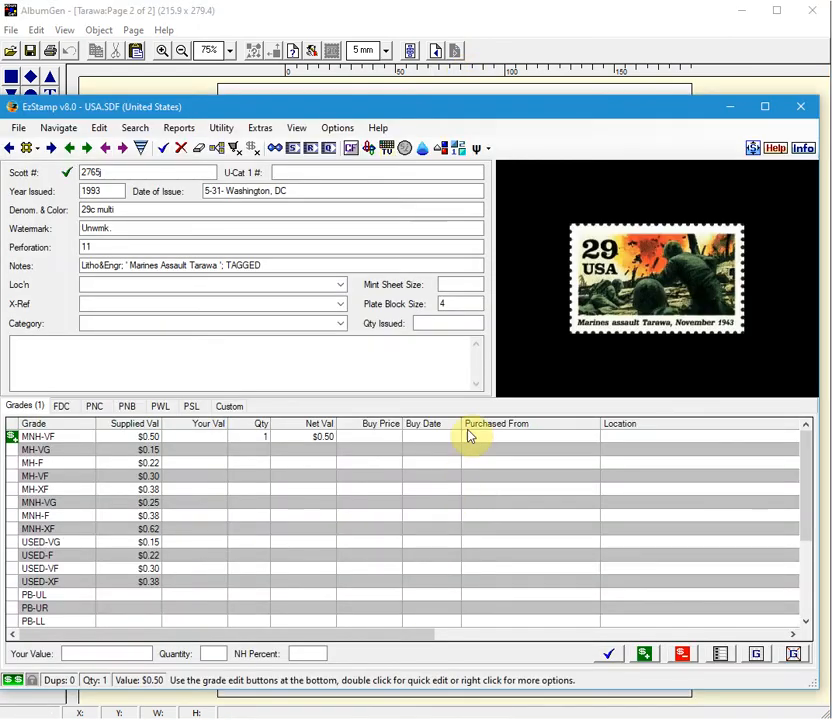
click(442, 155)
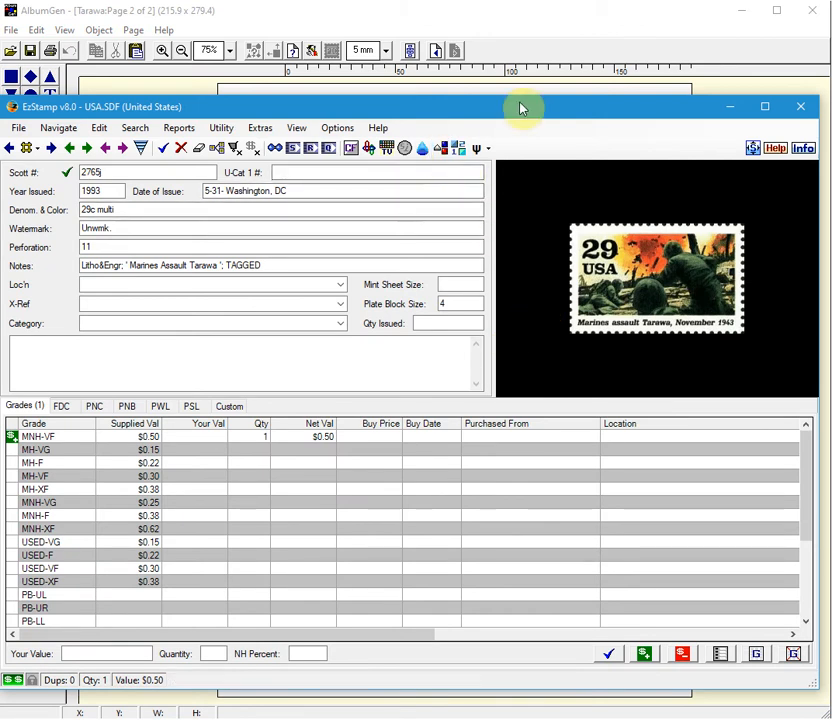
double_click(527, 22)
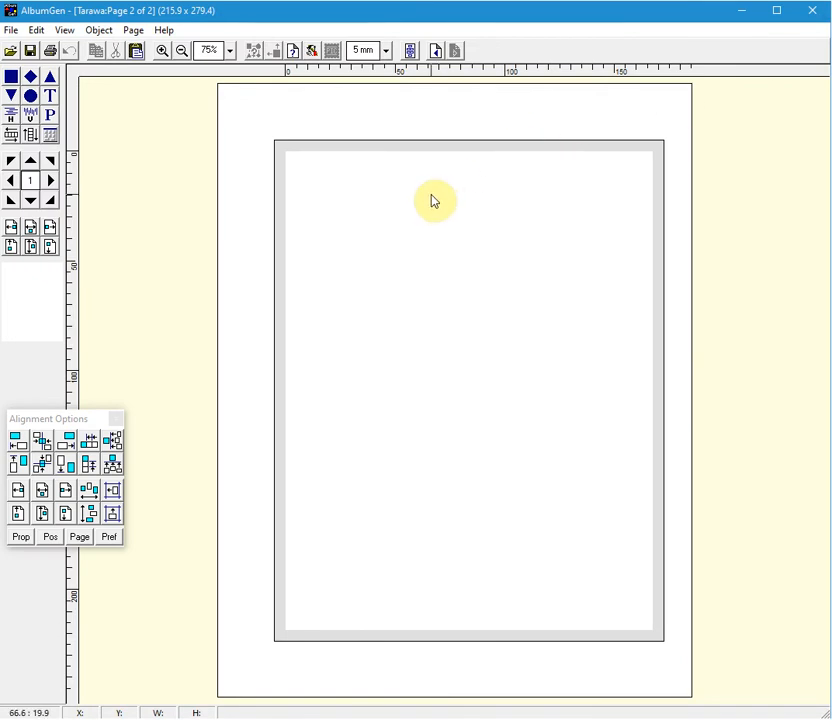
key(ctrl+v)
click(472, 520)
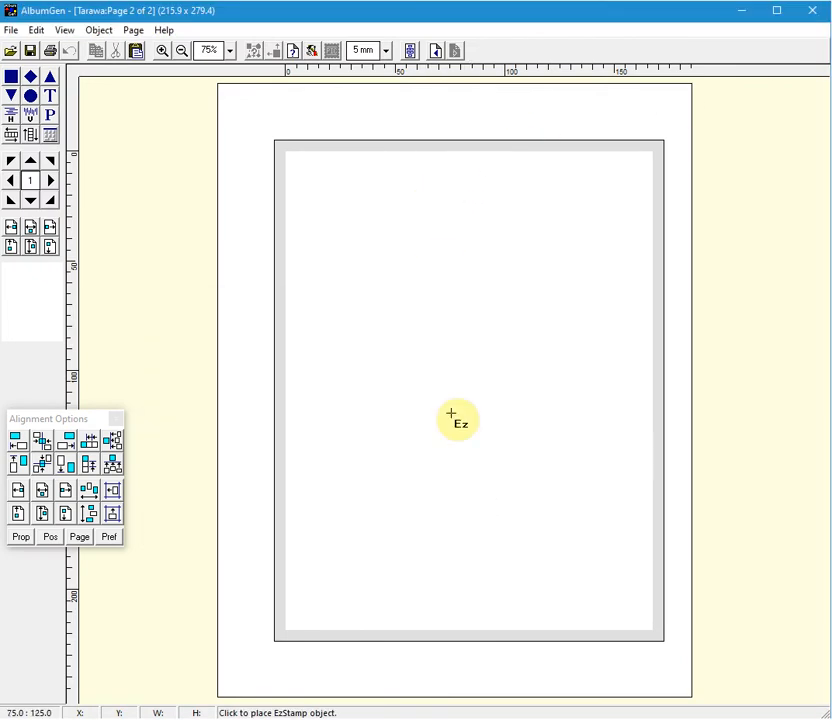
click(330, 207)
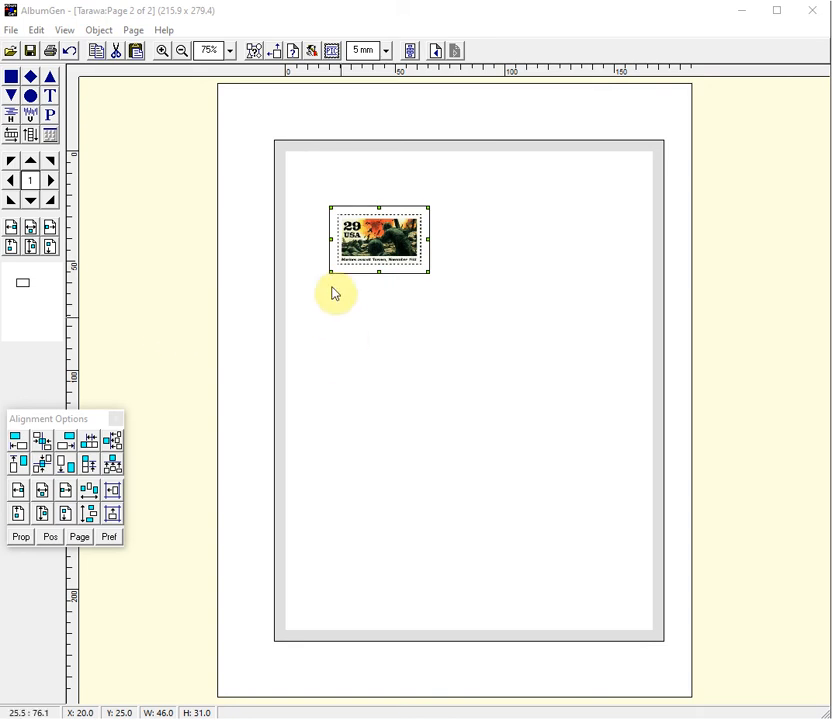
- Place a second copy of the stamp below the first, at X 55, Y 75
click(44, 31)
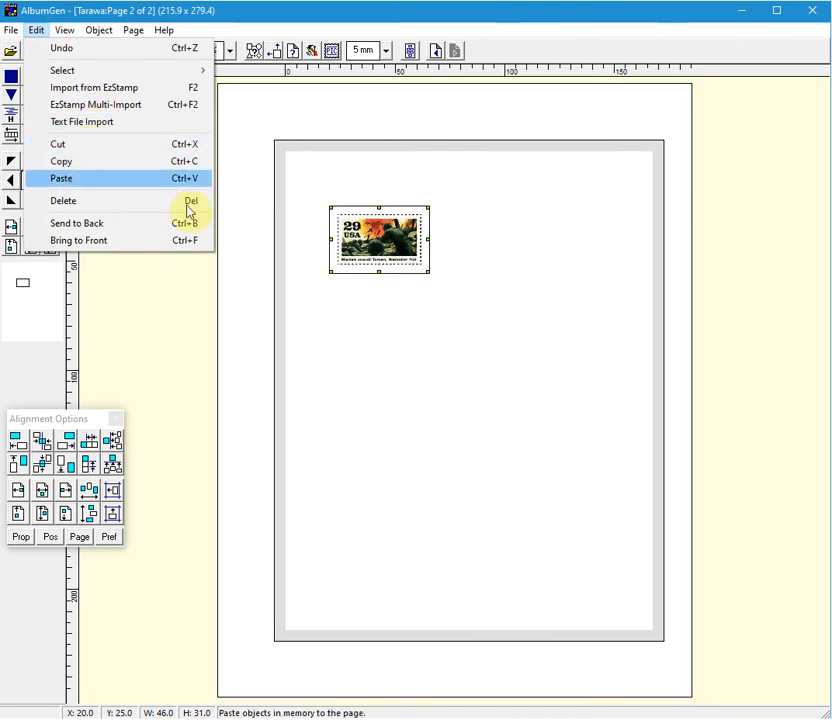
click(507, 241)
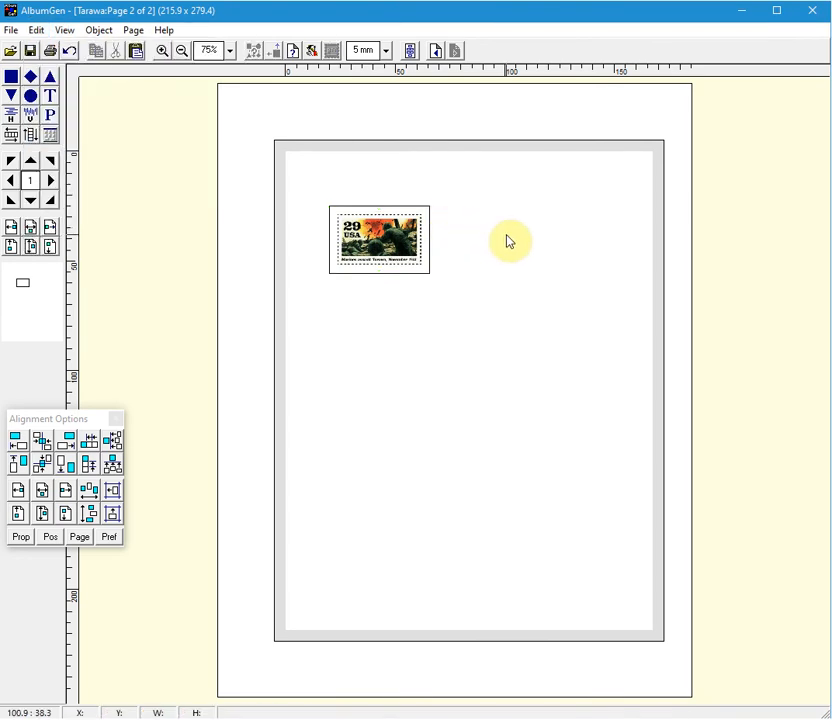
click(396, 247)
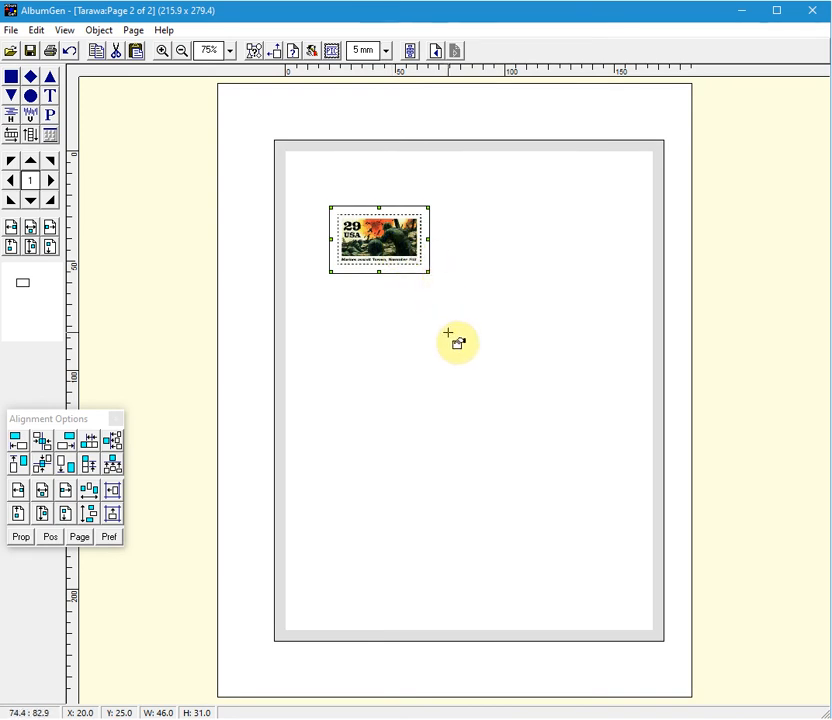
click(407, 315)
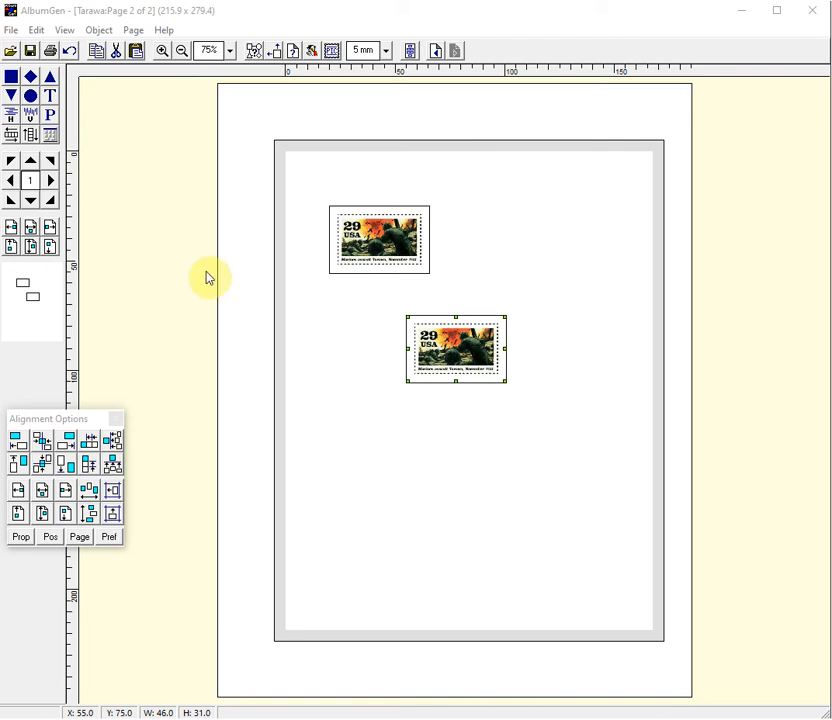
- Remove the image from the upper stamp object, leaving only its frame
click(362, 245)
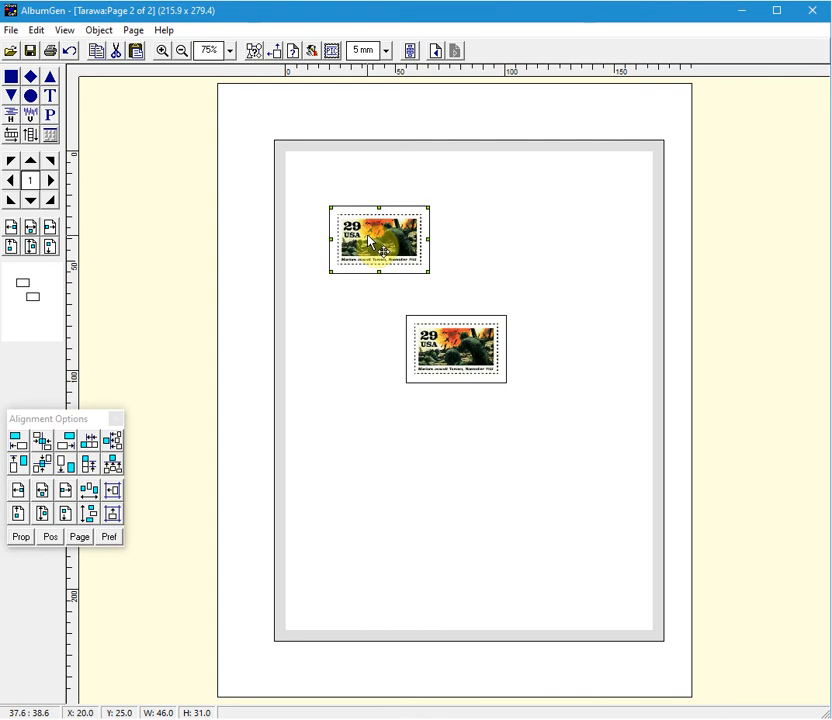
right_click(409, 241)
mouse_move(423, 282)
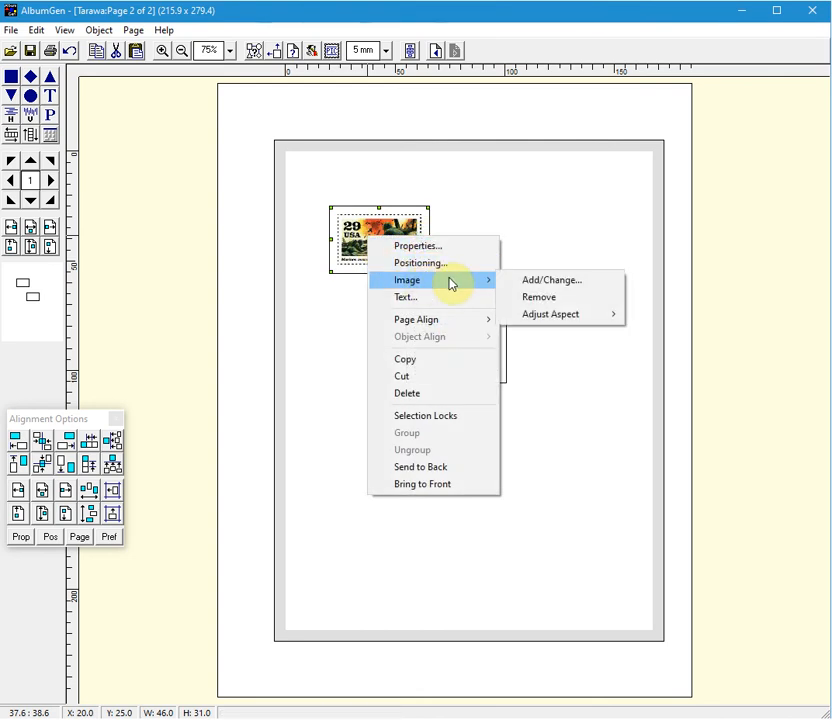
click(539, 298)
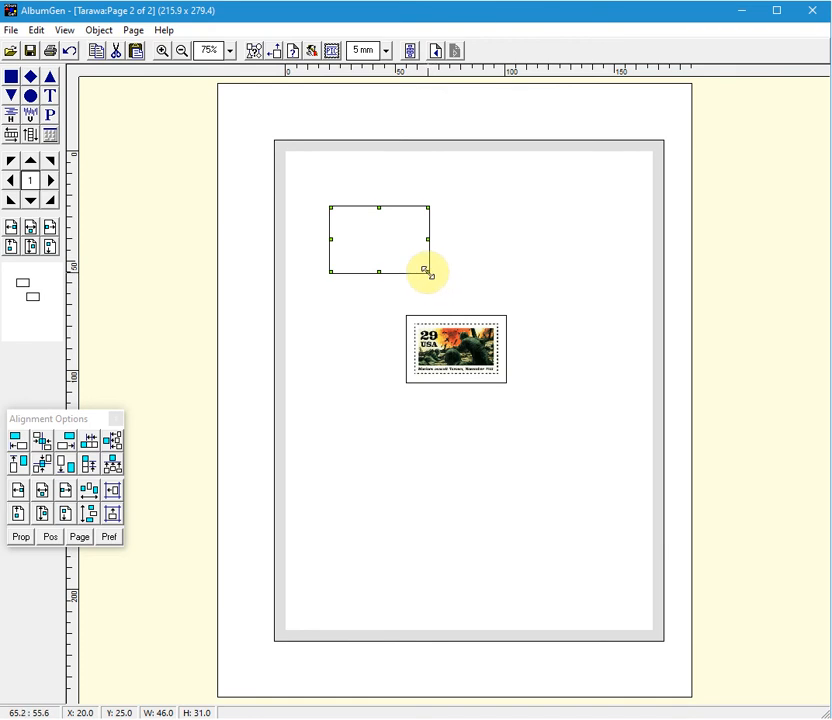
- Enlarge the empty frame to 76 x 76 mm at X 15, Y 10, and move the remaining stamp to X 55, Y 100
drag(427, 272, 505, 376)
drag(433, 279, 418, 237)
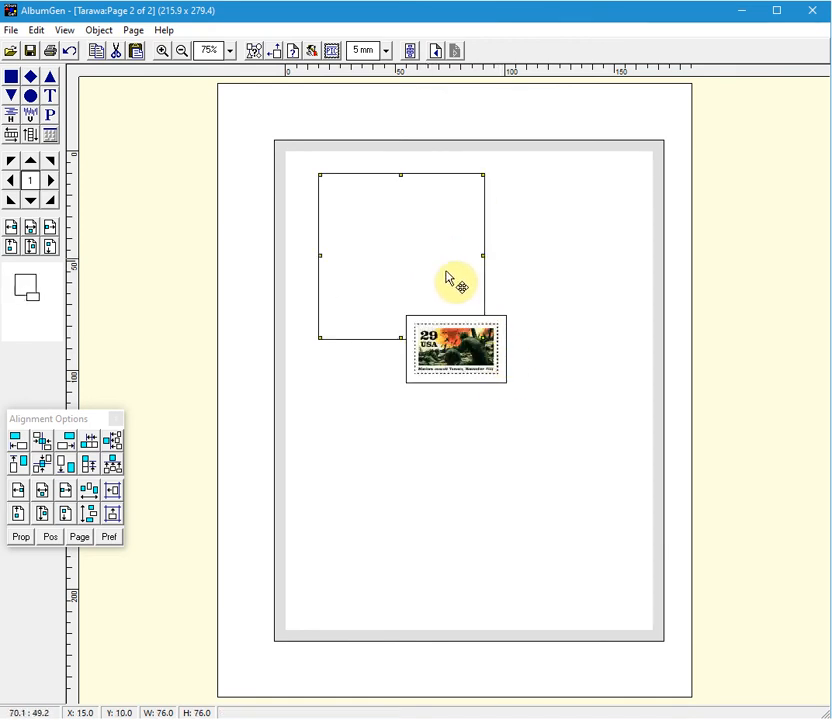
drag(483, 336, 469, 396)
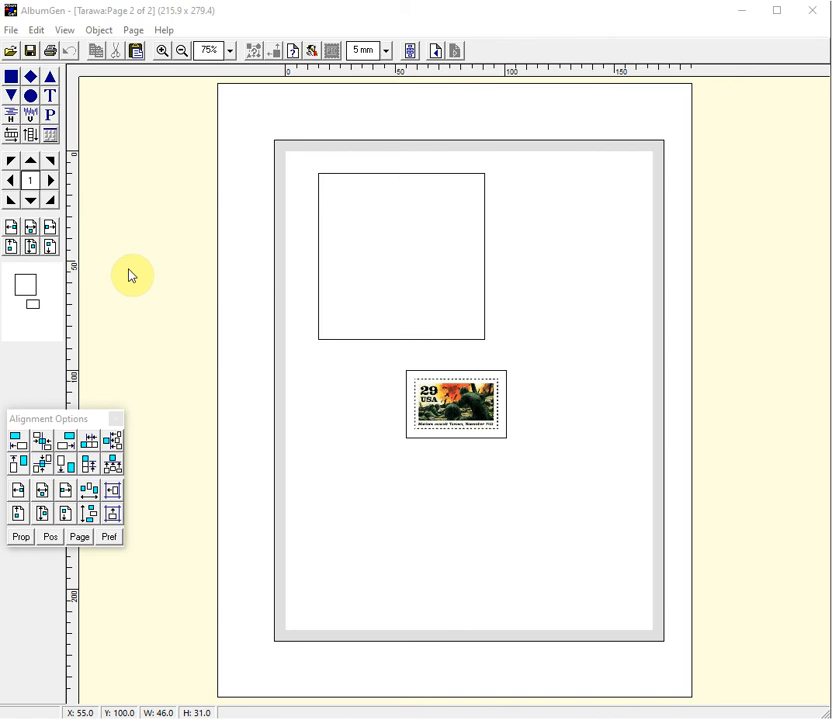
- Copy the "Nov. 20-23 1943" and "Battle For Tarawa Atoll Gilbert Islands" texts from page 1 onto page 2, beside the stamp
click(436, 51)
click(427, 504)
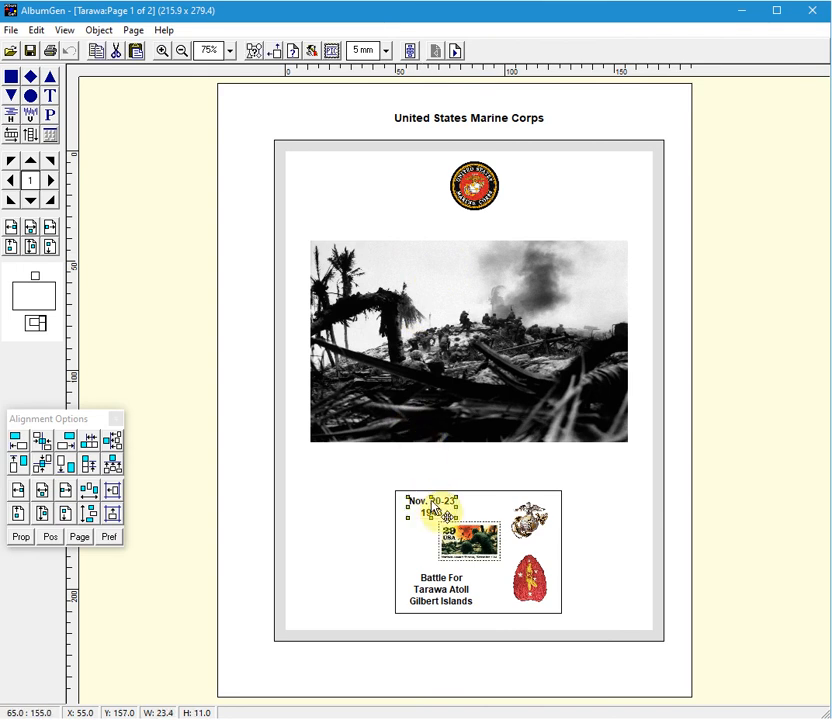
shift+click(440, 594)
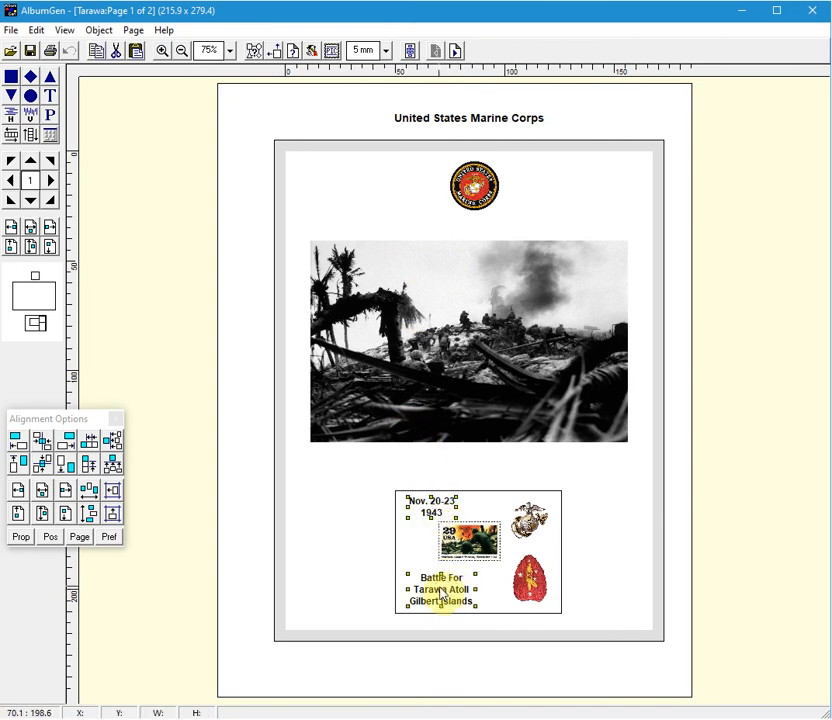
click(456, 51)
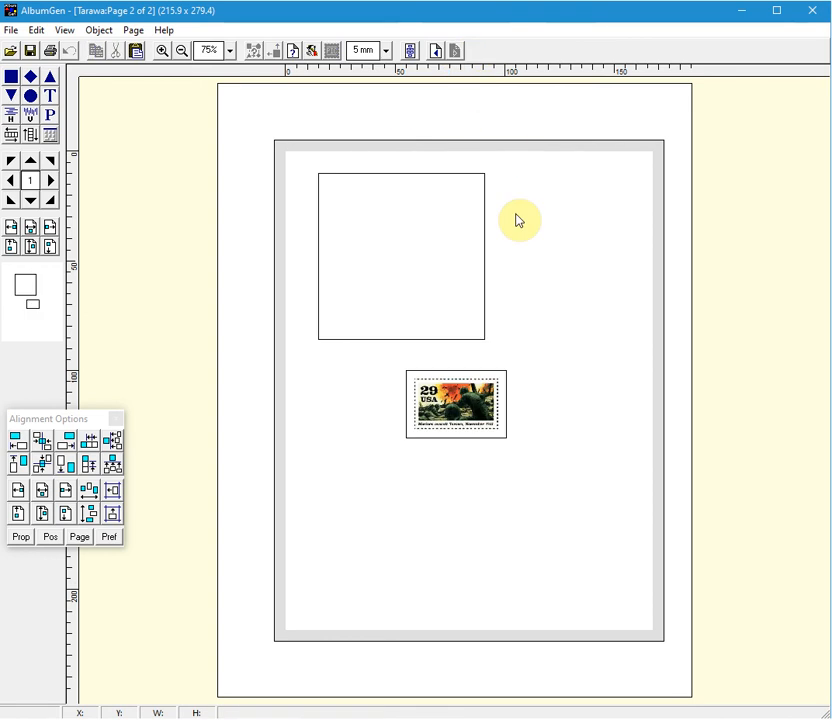
key(ctrl+v)
click(550, 343)
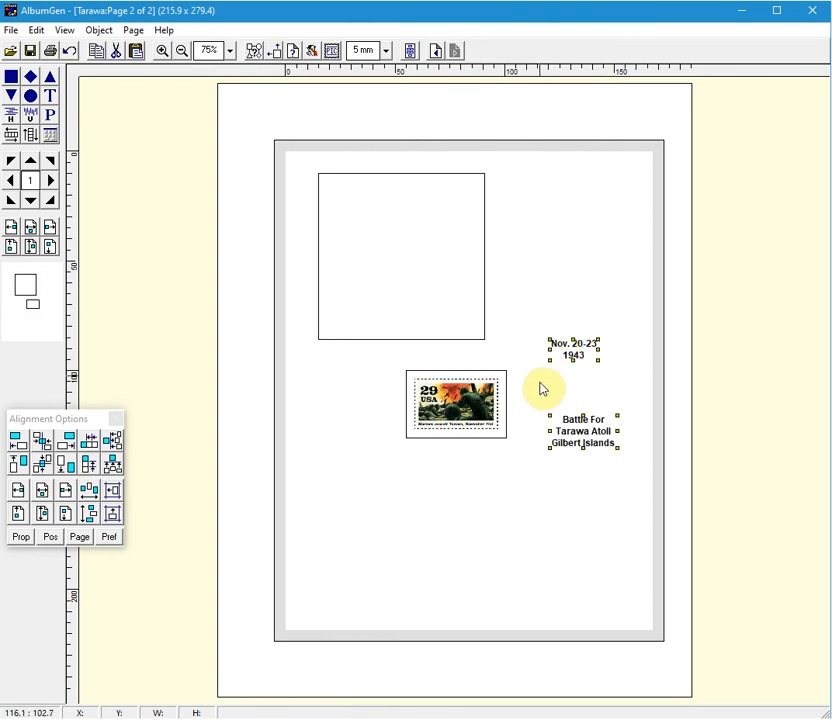
click(554, 501)
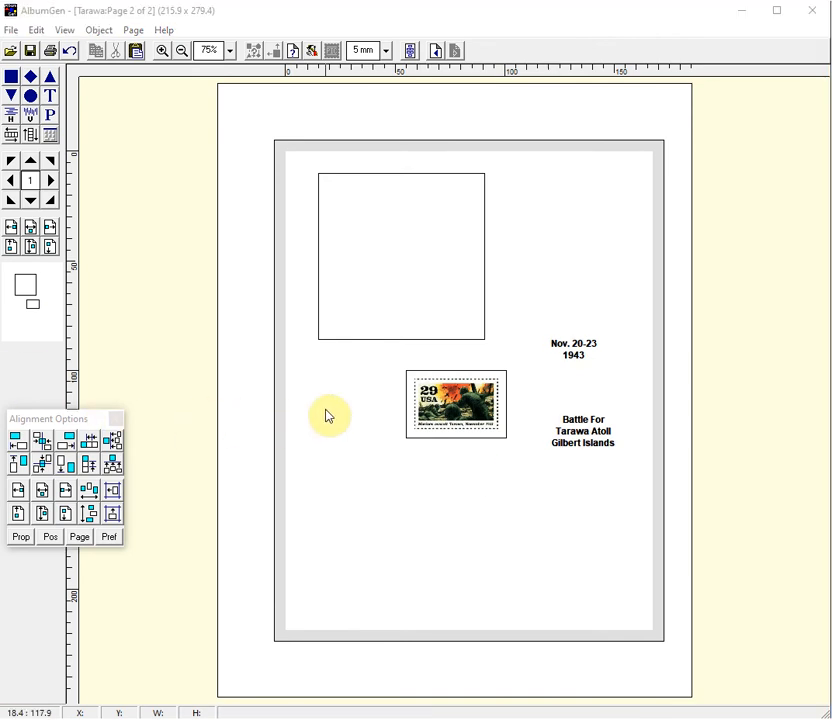
- Set the stamp object's border style to No Border in its properties
click(458, 414)
right_click(458, 413)
mouse_move(494, 459)
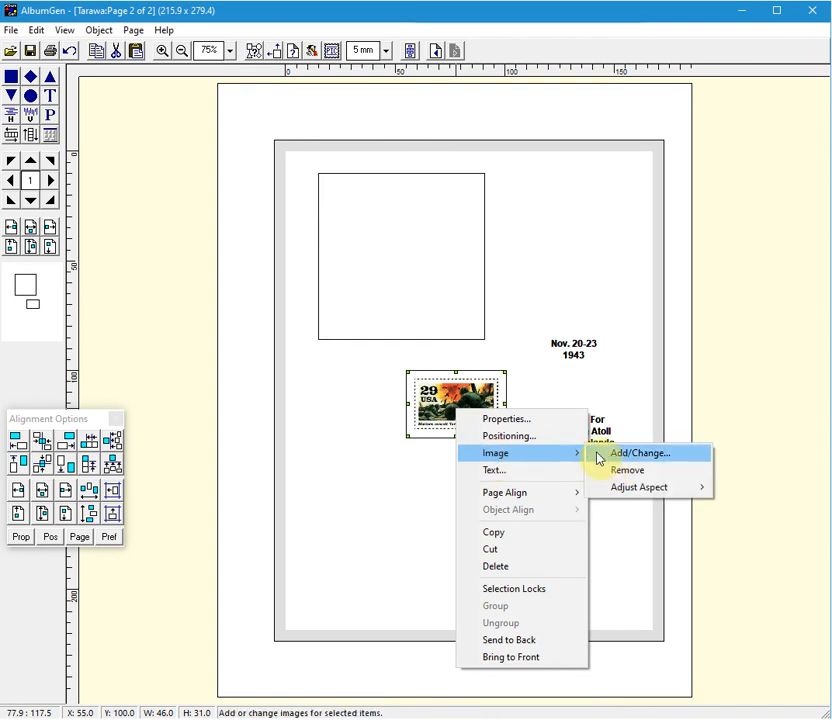
click(518, 425)
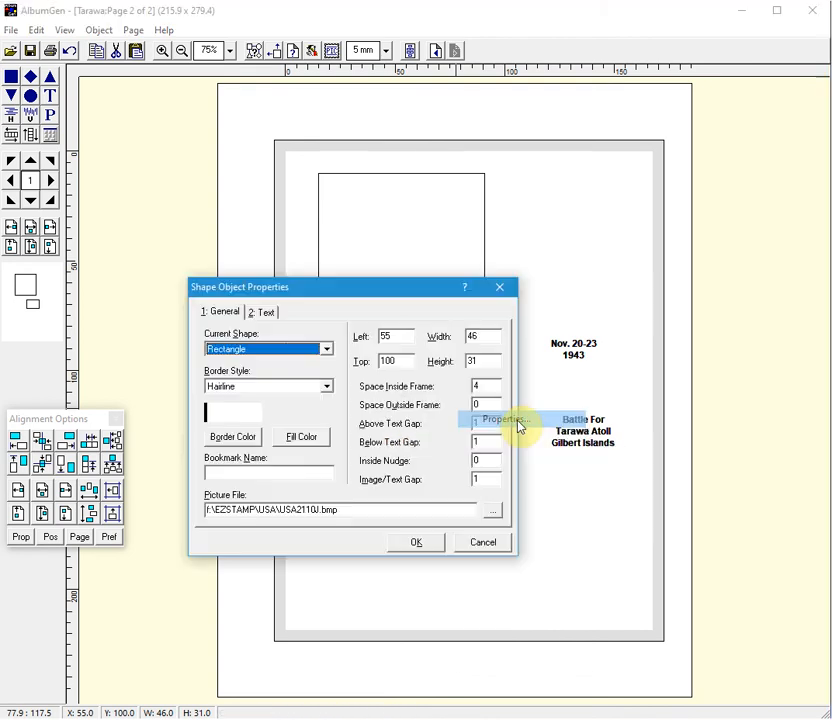
click(263, 389)
scroll(265, 422, down, 2)
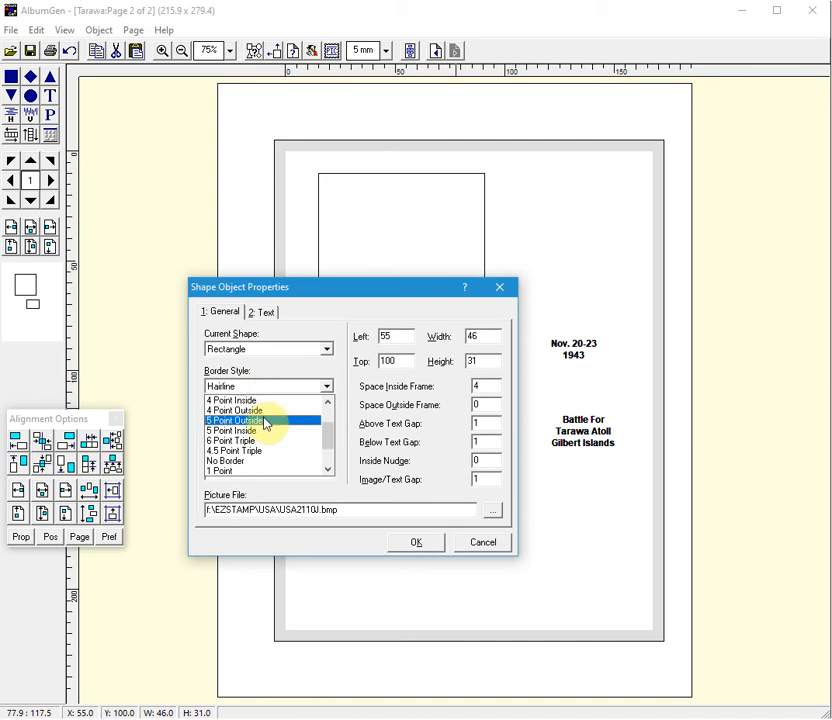
click(241, 462)
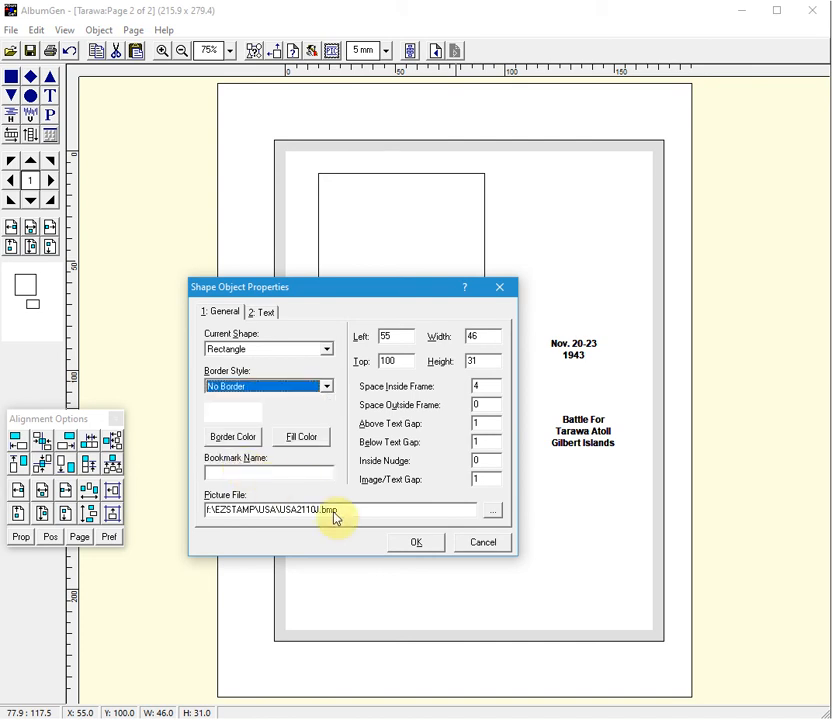
click(417, 543)
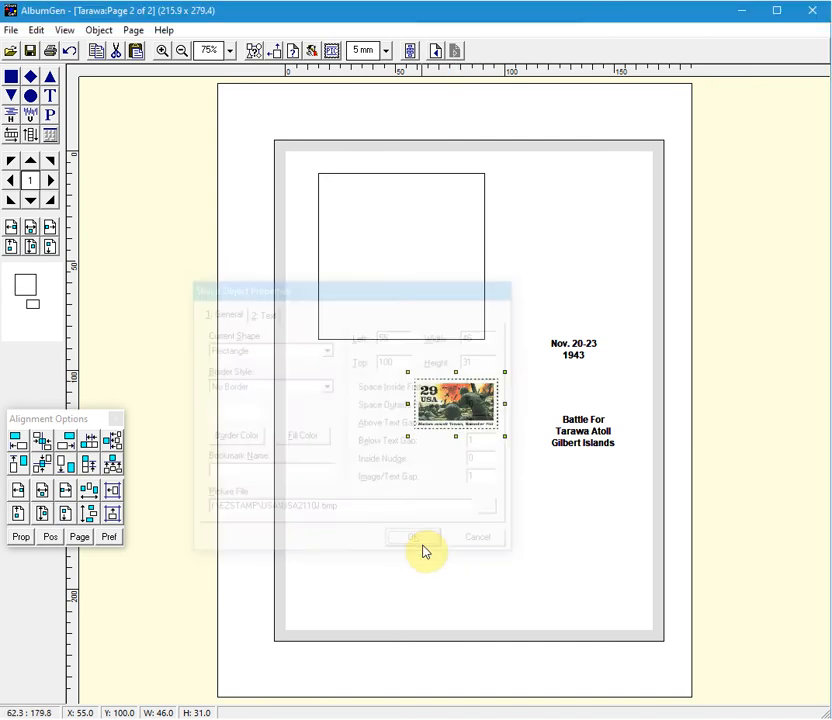
click(463, 487)
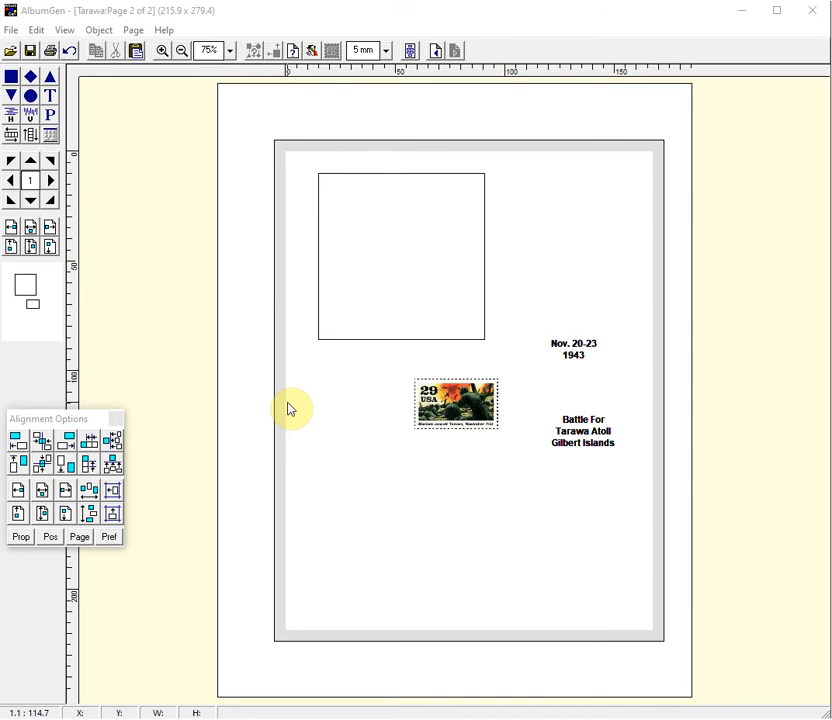
- Move the stamp (X 20, Y 30), date text (X 20, Y 15) and battle text (Y 65) into the frame, nudging the battle text right twice
drag(442, 398, 370, 266)
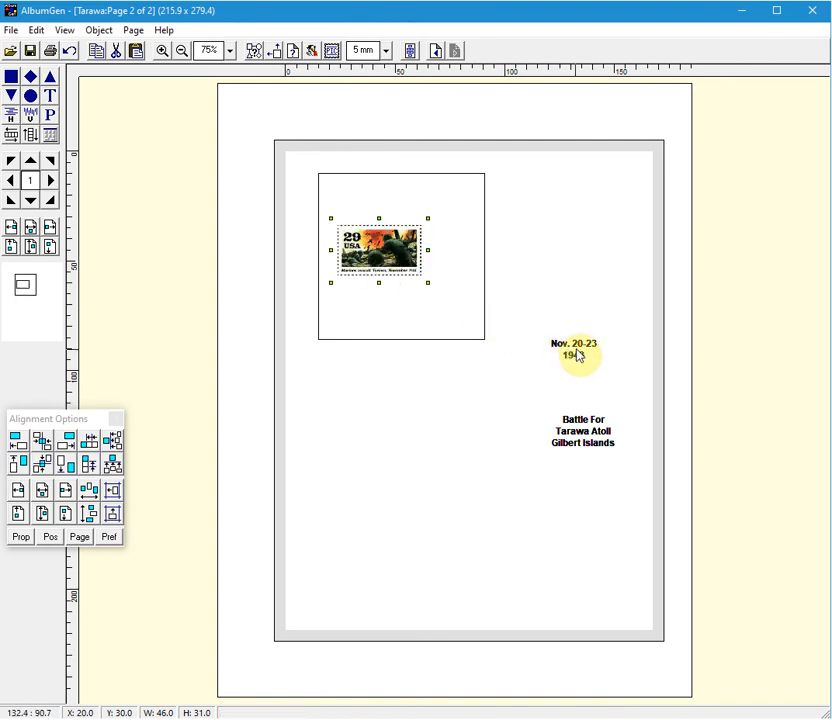
drag(578, 356, 359, 196)
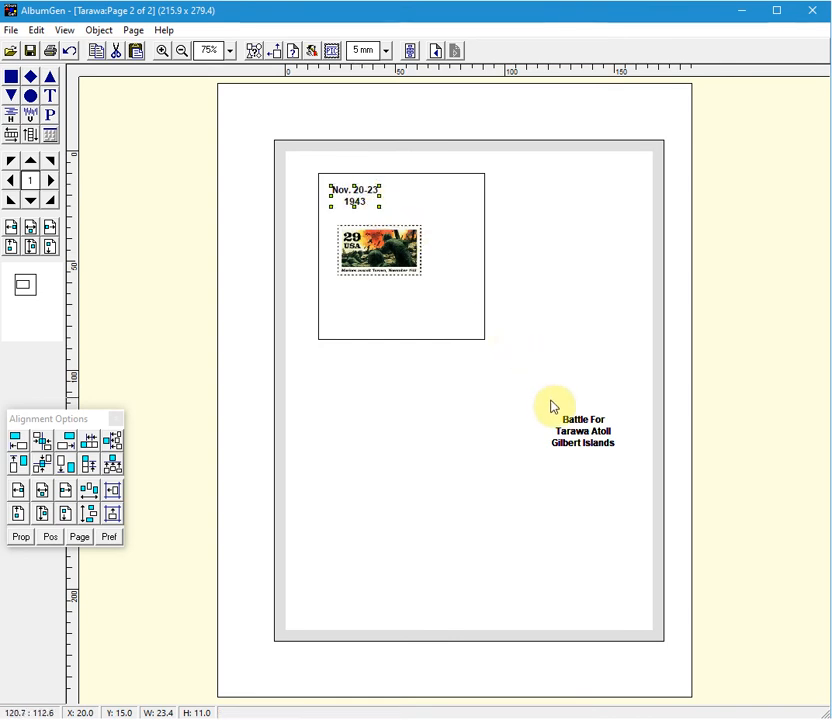
drag(578, 423, 363, 302)
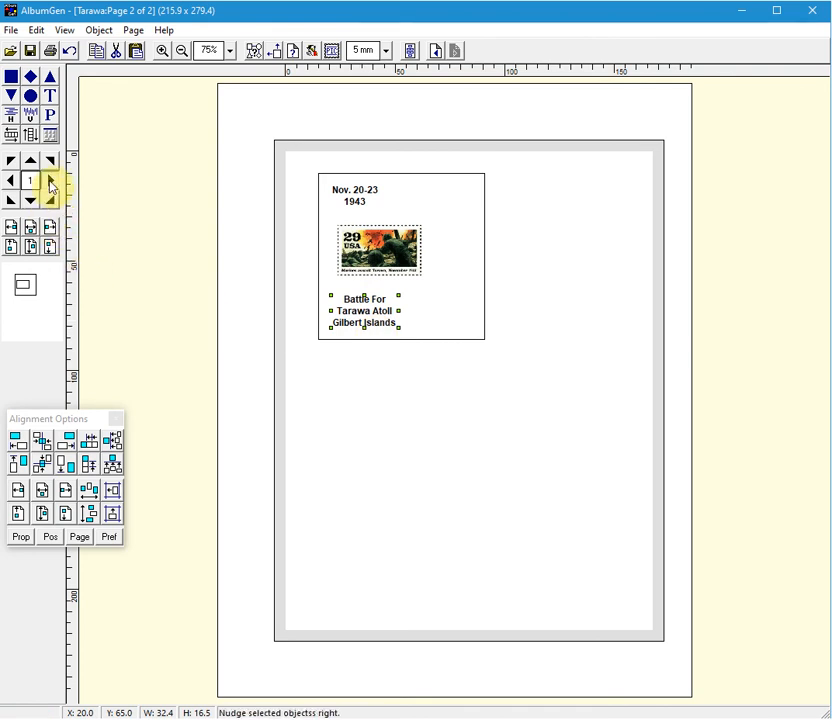
click(50, 182)
click(50, 182)
- Align the stamp and the battle text to the left edge of the "Nov. 20-23 1943" text
click(347, 194)
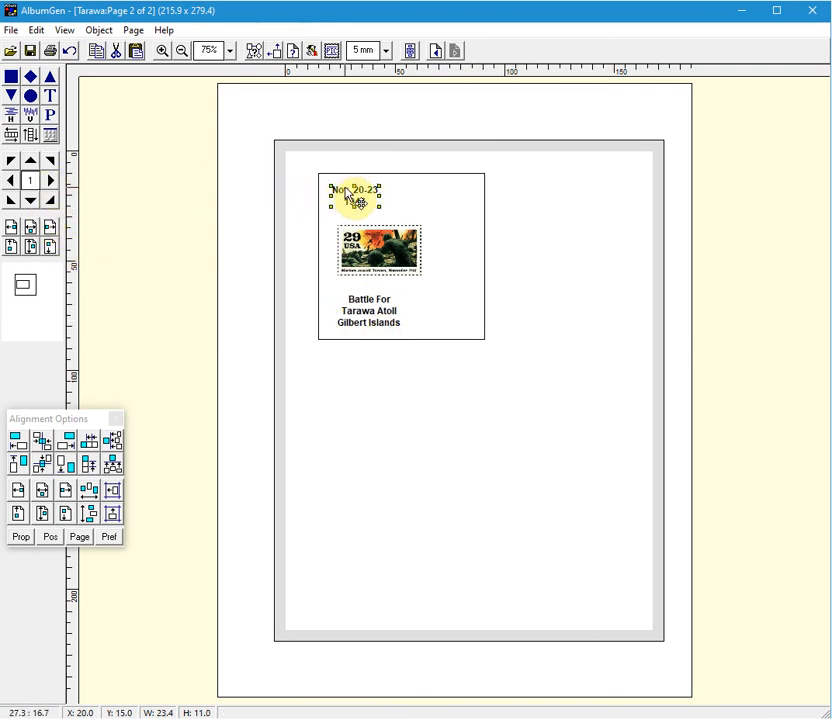
click(357, 245)
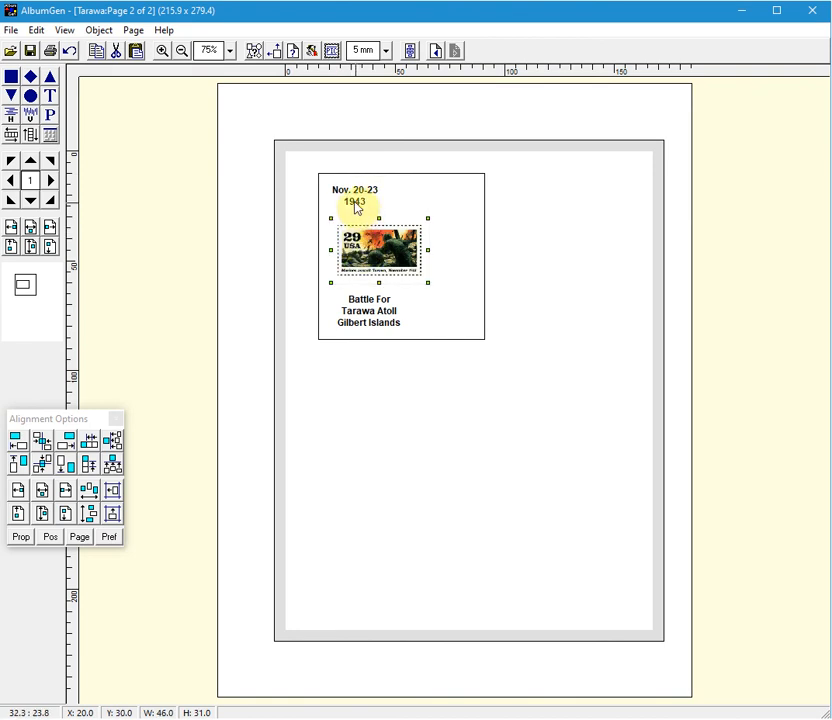
click(347, 197)
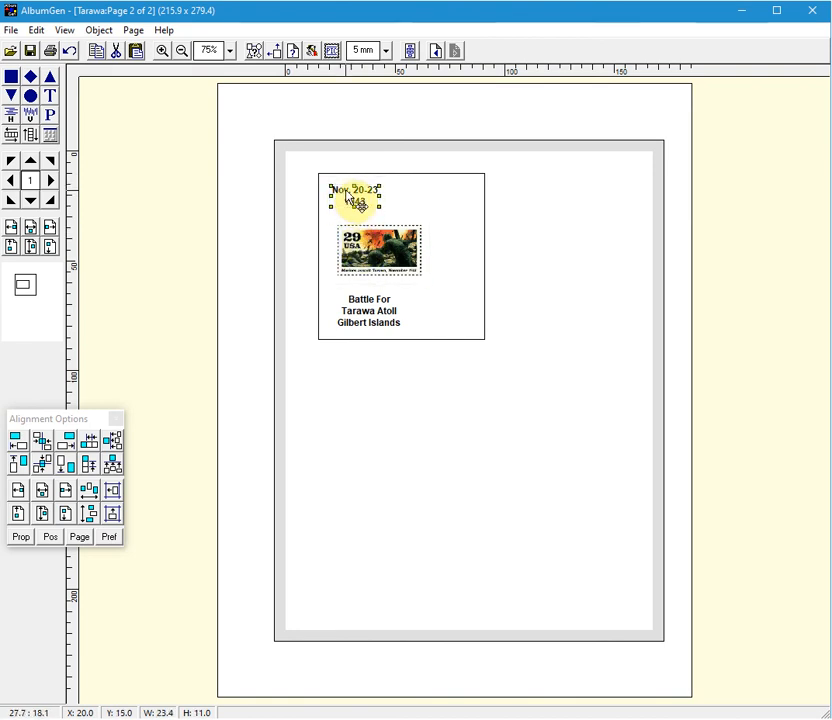
shift+click(372, 258)
shift+click(372, 304)
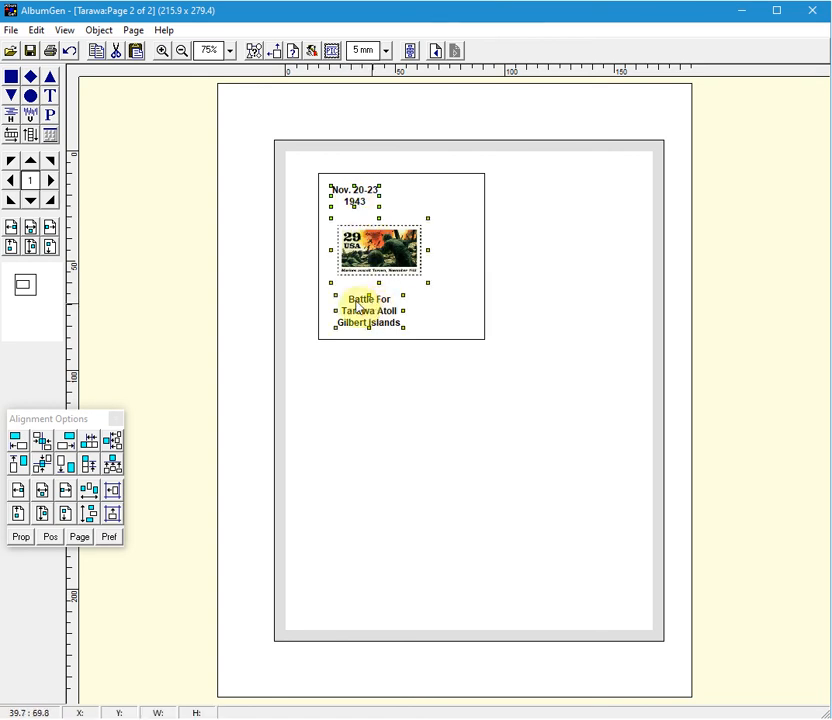
click(14, 450)
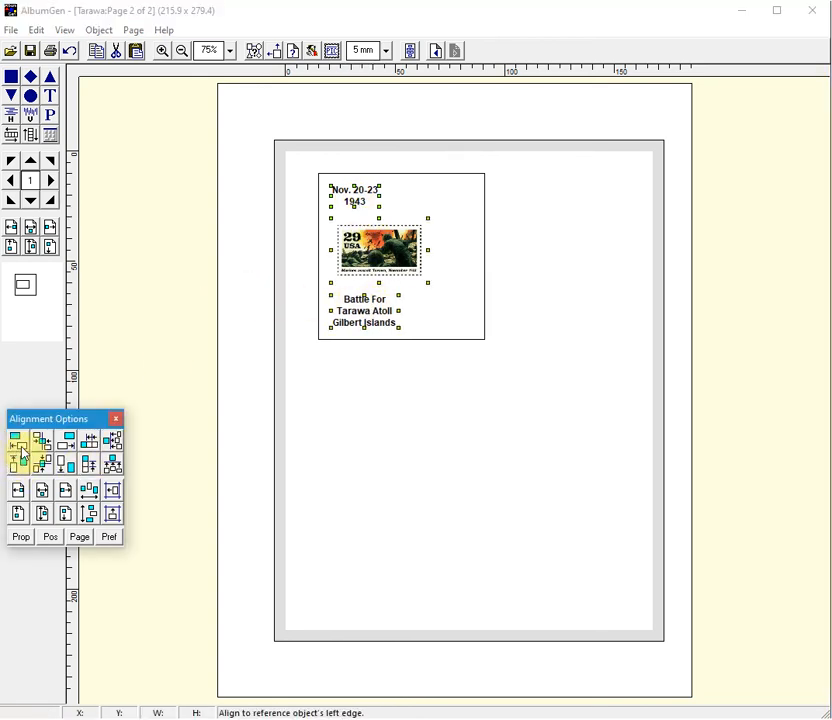
- Nudge the stamp two steps left inside the frame, to X 18
click(449, 322)
click(372, 267)
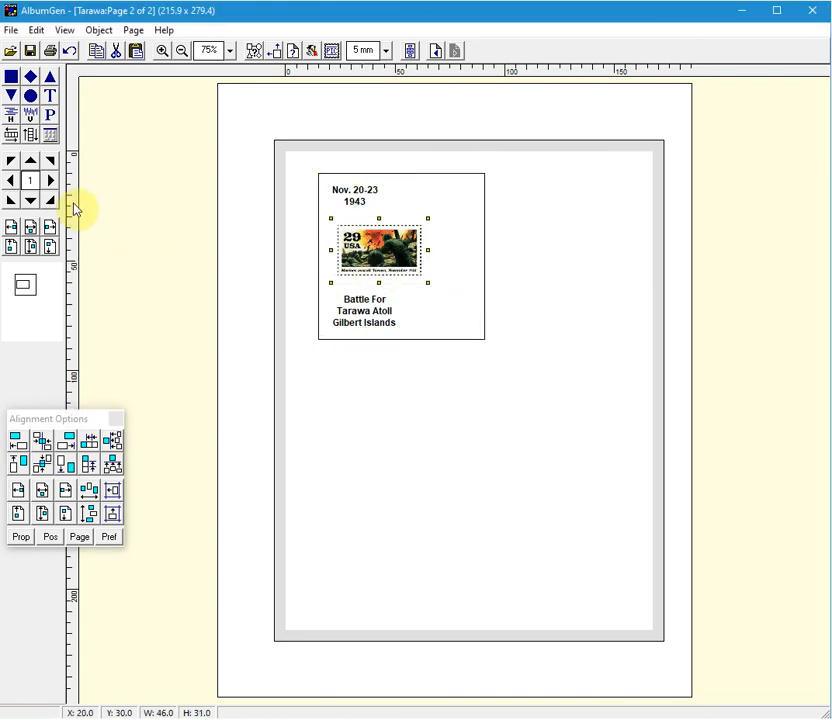
click(11, 181)
click(11, 181)
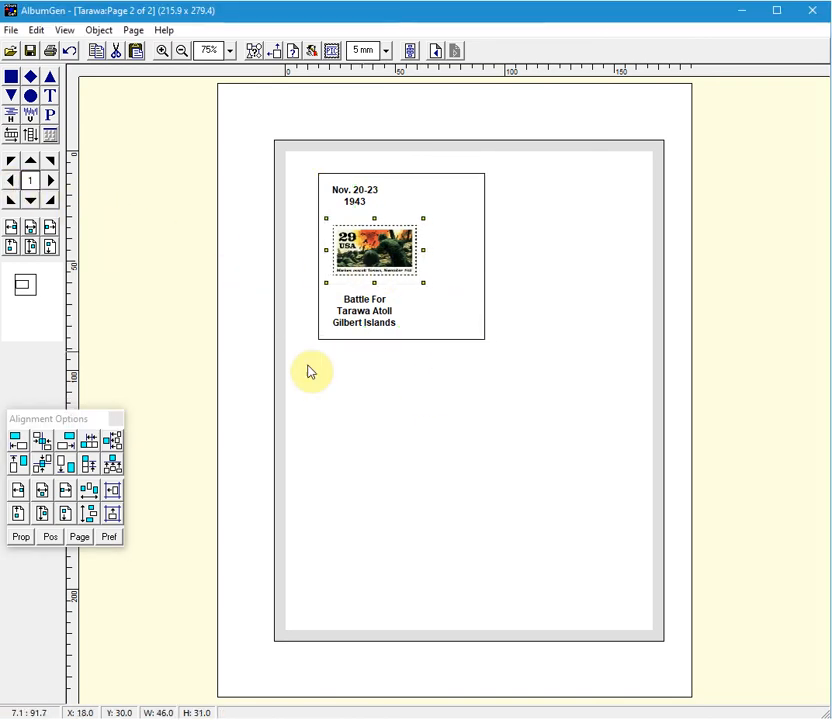
click(356, 427)
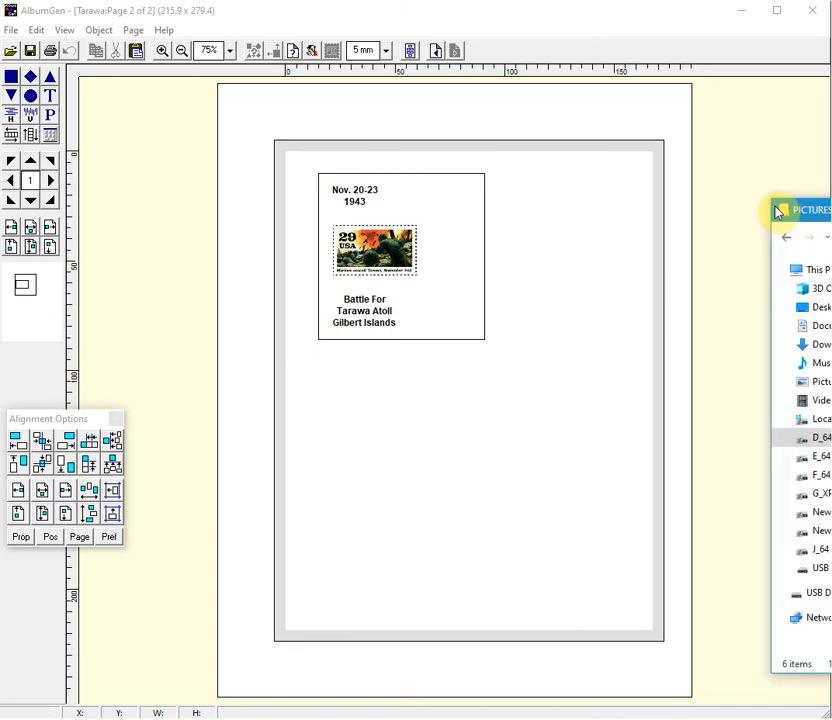
- Clear the file window off the page and place three 45 by 30 mm rectangles at X 15, Y 100; X 80, Y 100; and X 35, Y 155
drag(464, 193, 831, 214)
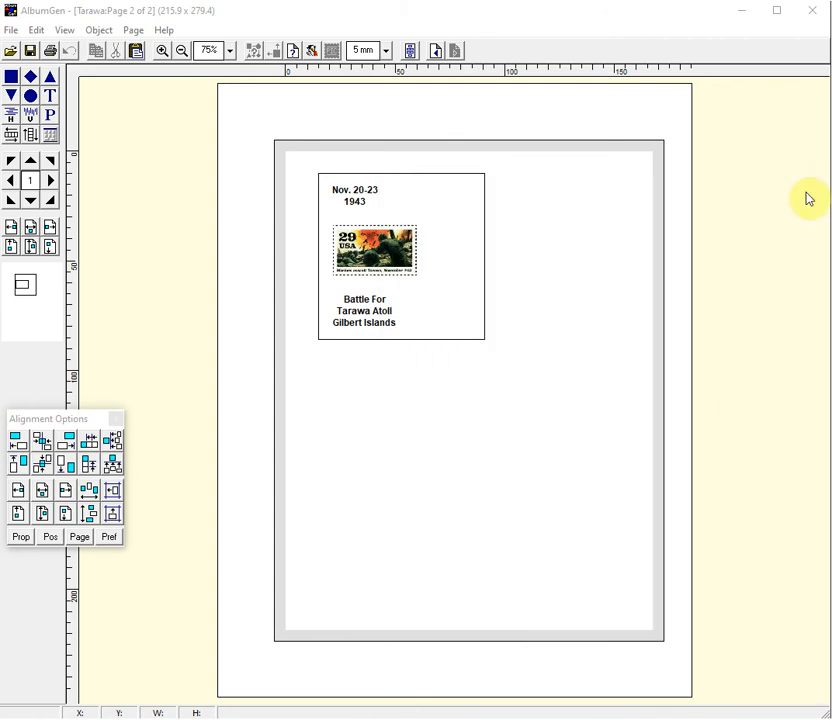
click(13, 80)
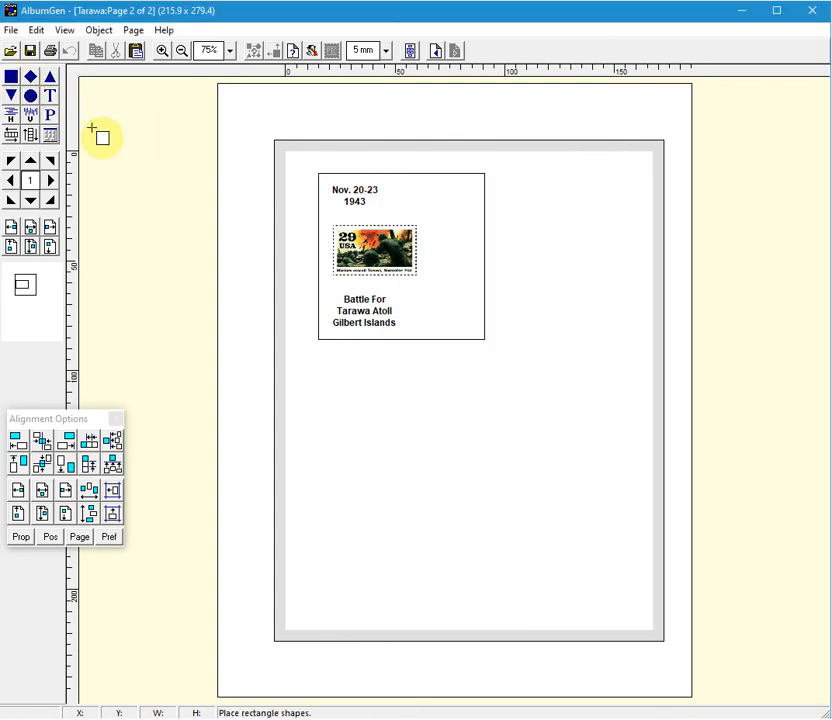
click(319, 372)
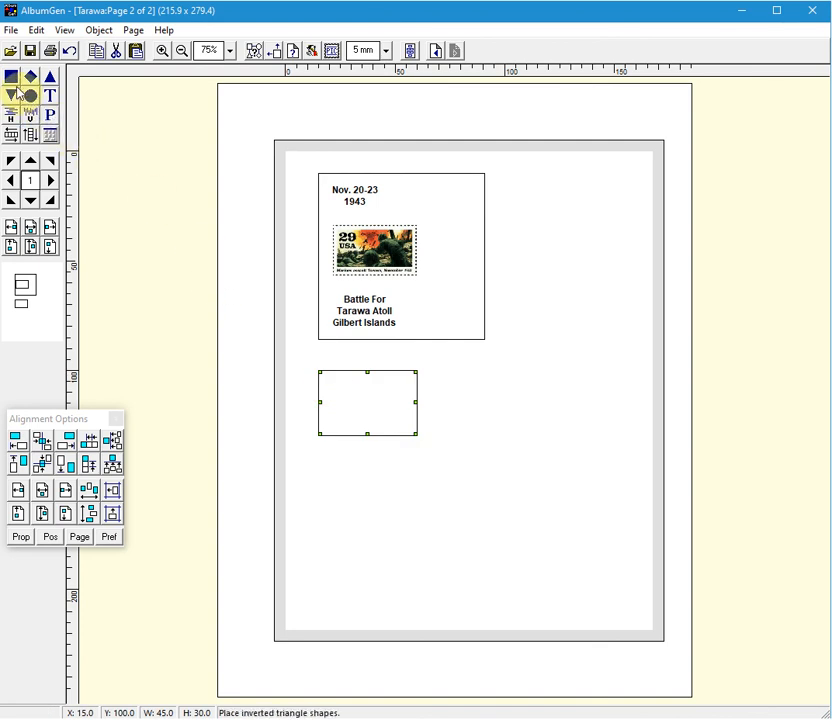
click(461, 373)
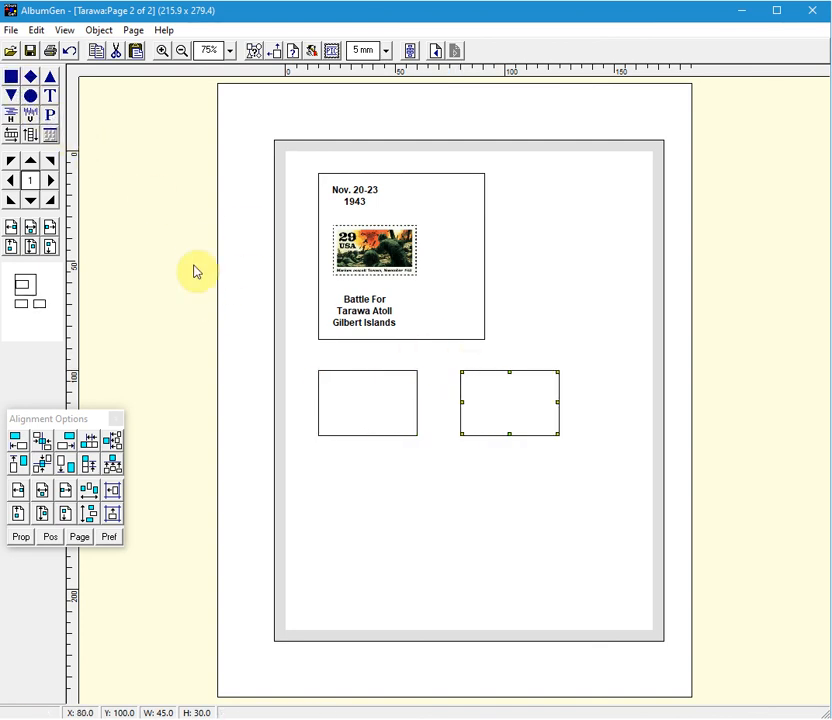
click(363, 492)
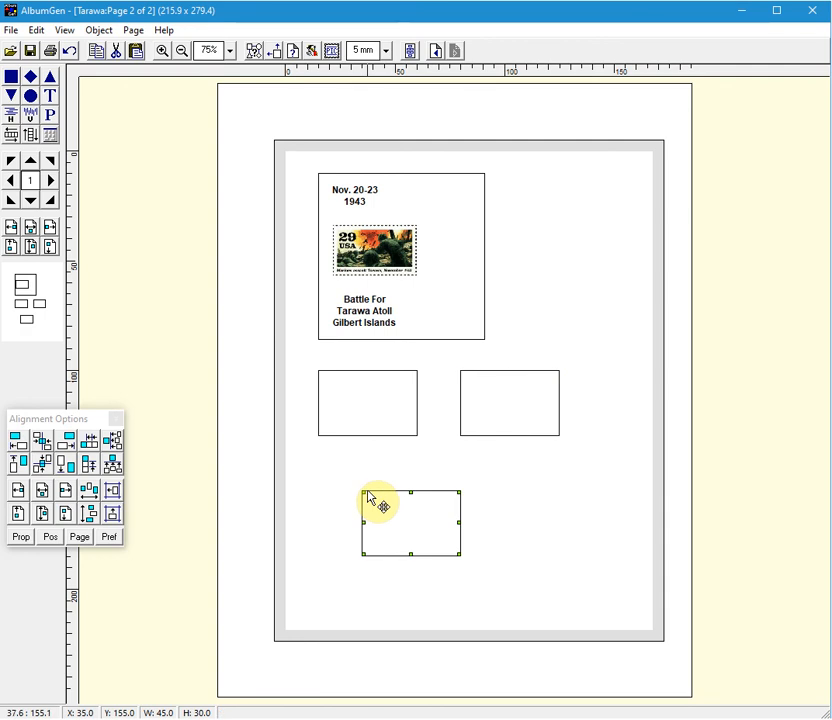
- Add the image 2ndt_Mar.bmp to the rectangle directly below the stamp frame, at X 15, Y 100
click(367, 405)
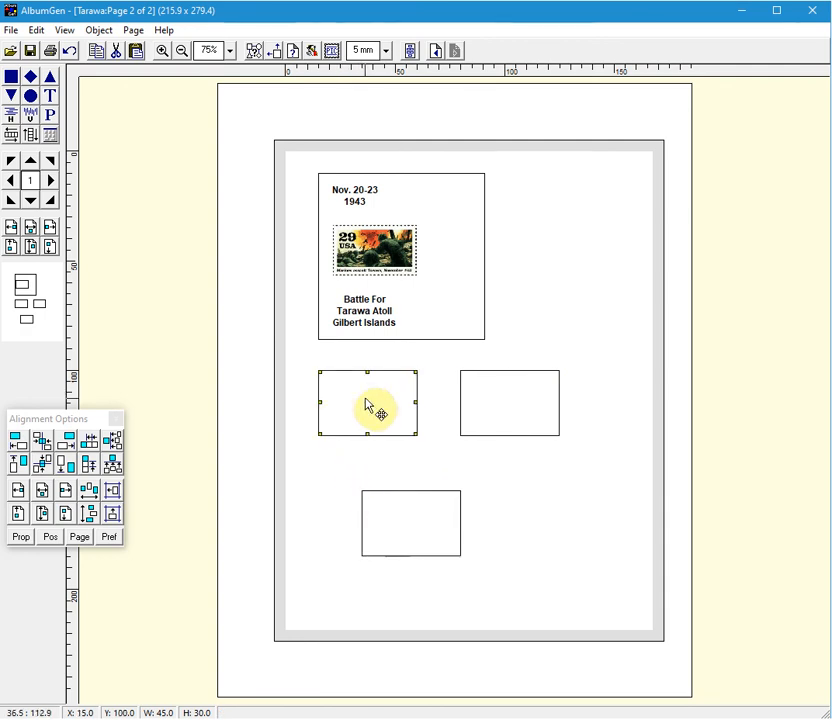
right_click(367, 405)
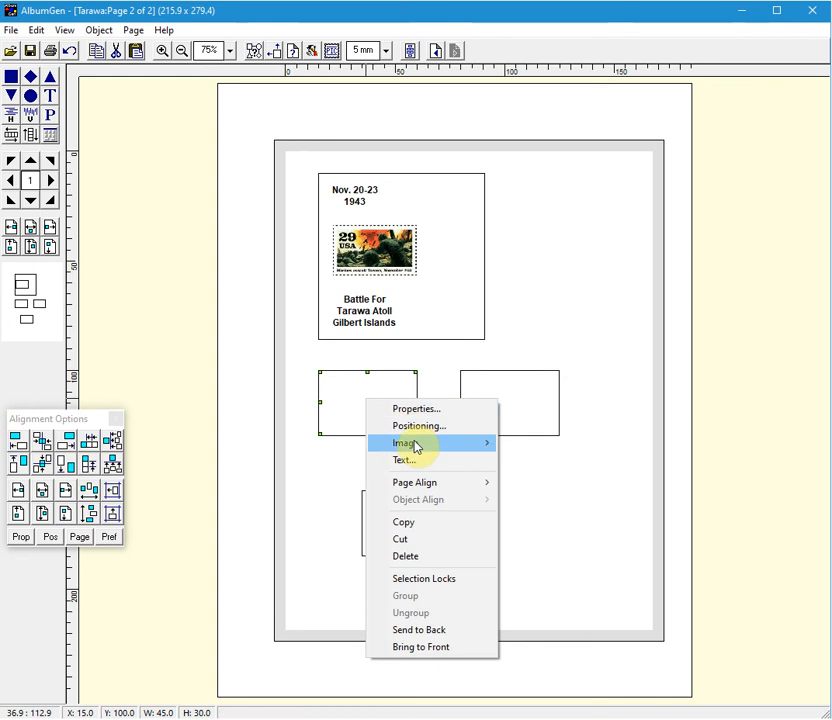
mouse_move(475, 451)
click(527, 447)
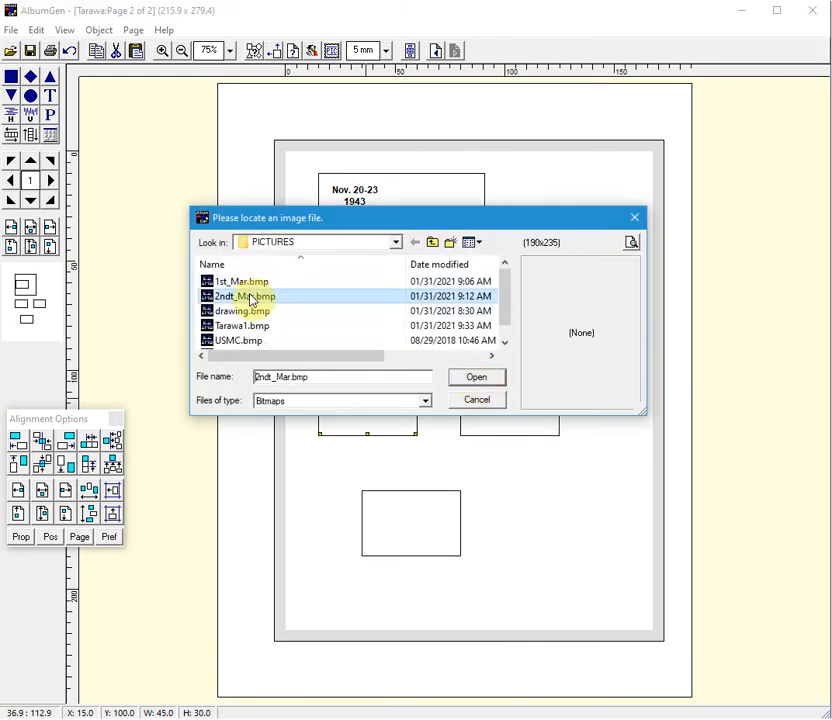
click(258, 296)
click(478, 379)
- Add the image USMC.bmp to the empty rectangle beside the red patch, at X 80, Y 100
click(524, 398)
right_click(524, 397)
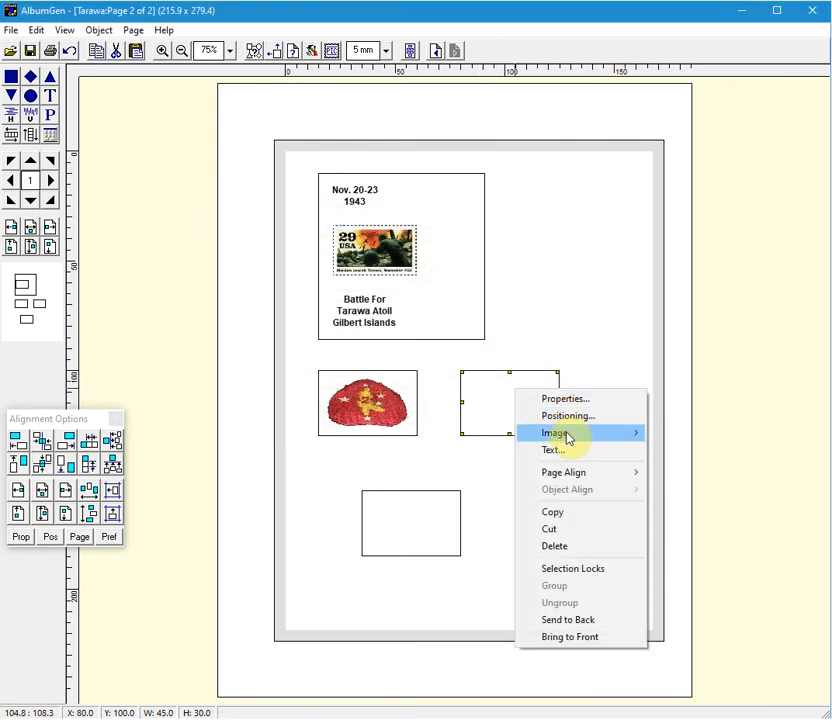
mouse_move(577, 436)
click(697, 436)
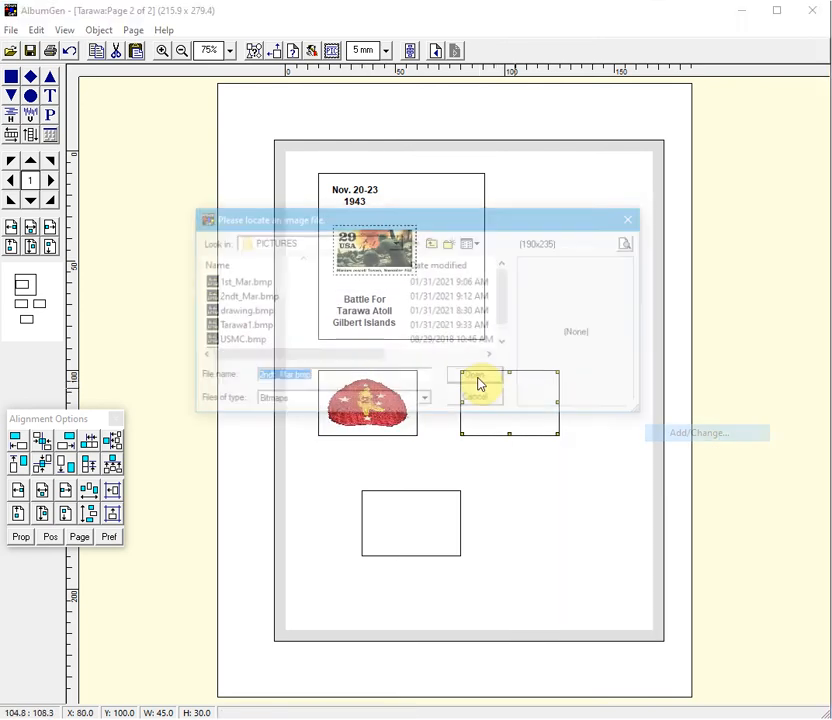
click(254, 341)
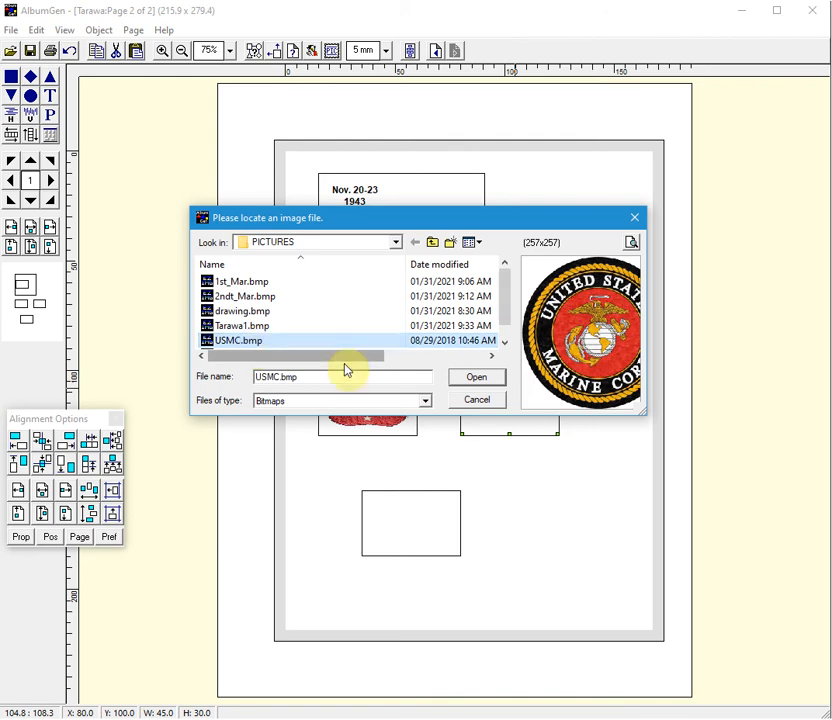
click(477, 385)
- Add the image USMC_1.bmp to the lowest rectangle on the page, at X 35, Y 155
click(434, 525)
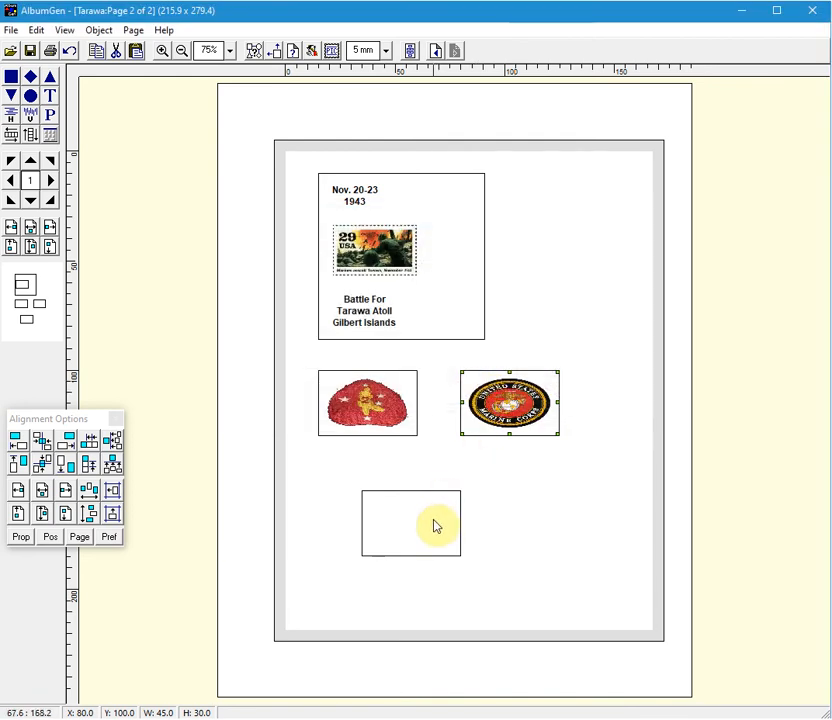
right_click(436, 526)
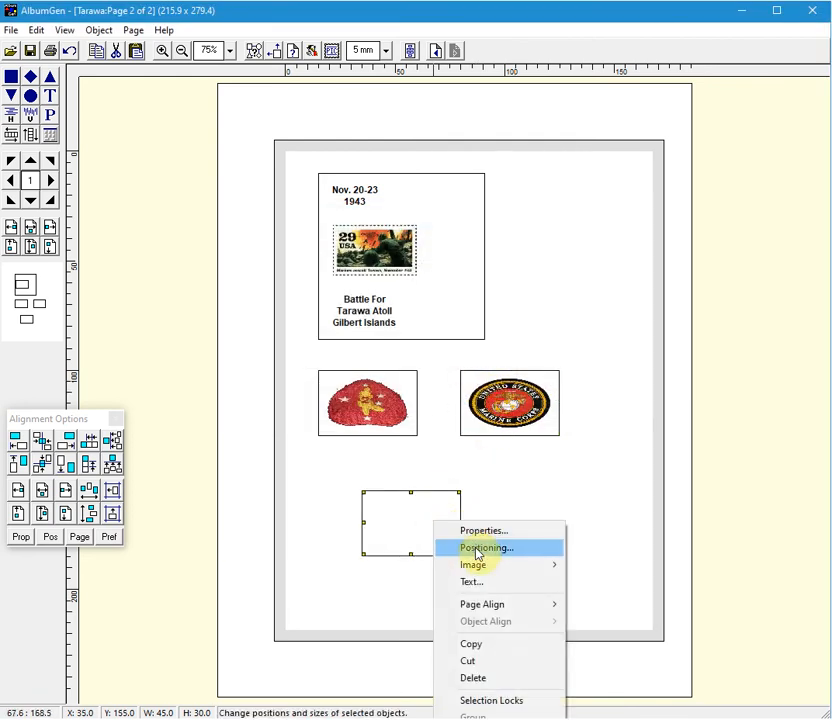
mouse_move(476, 566)
click(618, 566)
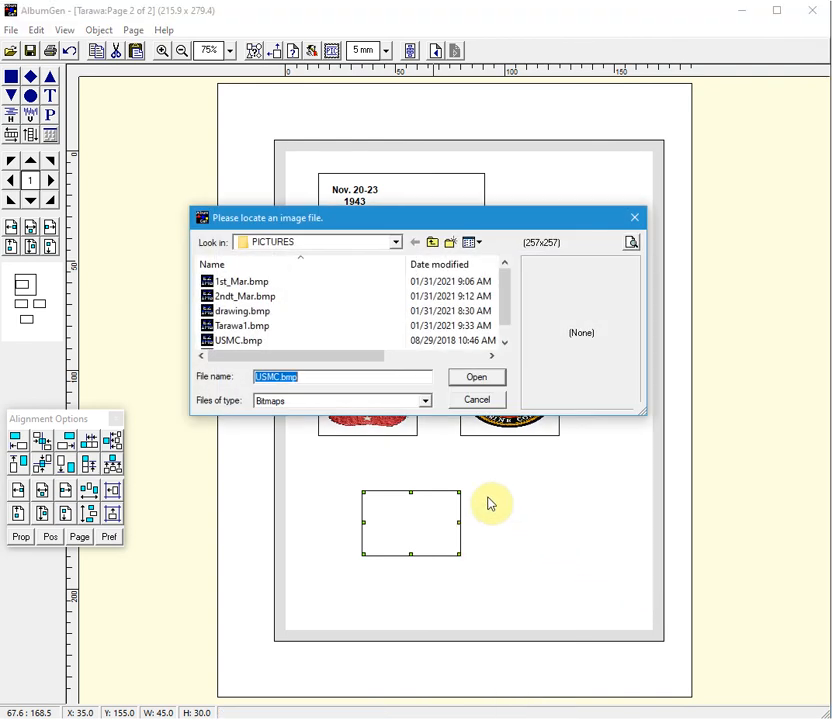
click(504, 342)
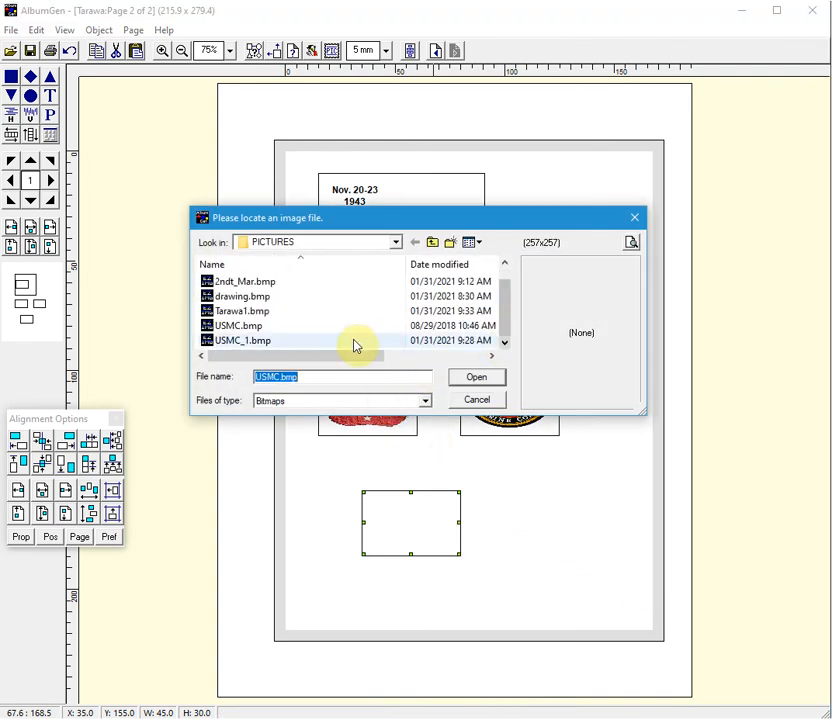
click(256, 341)
click(476, 378)
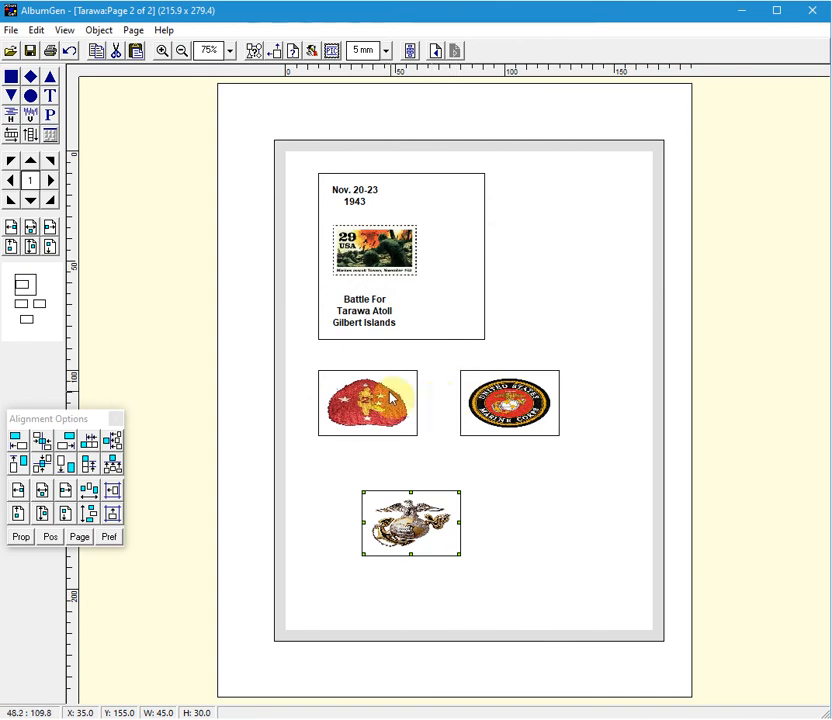
- Set the border style of all three image rectangles to No Border and reduce their space inside the frame
click(386, 404)
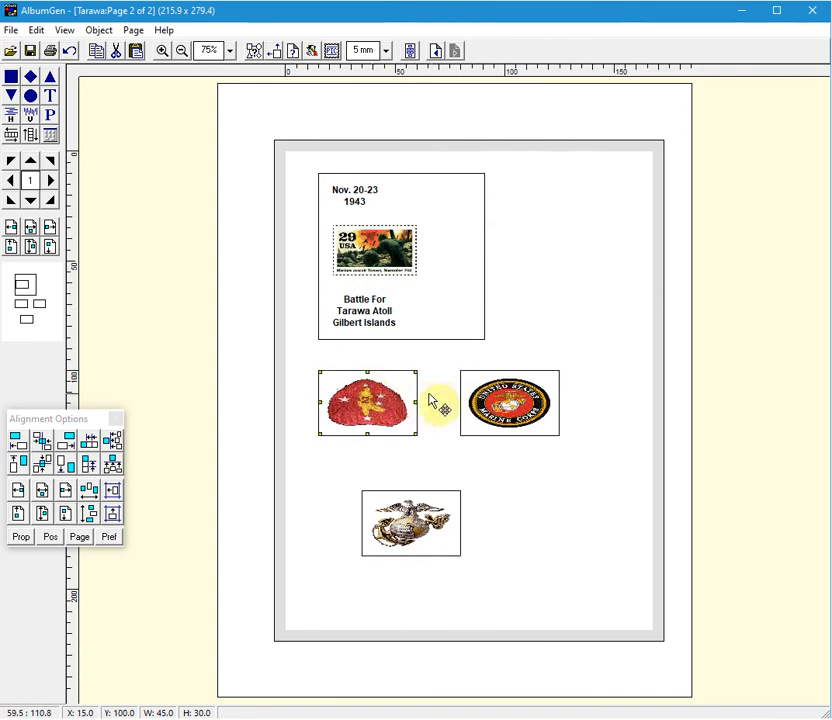
shift+click(510, 400)
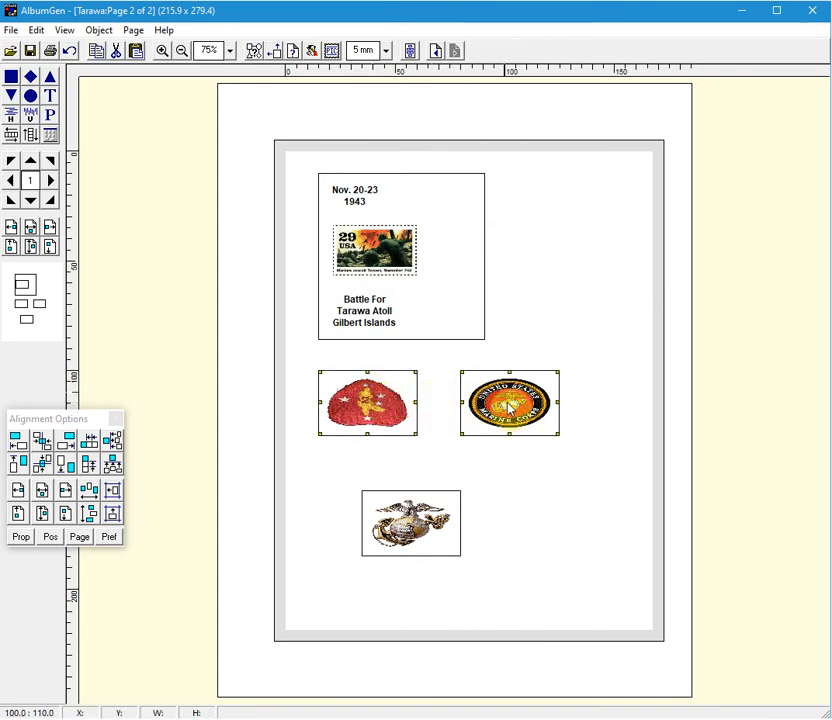
right_click(424, 512)
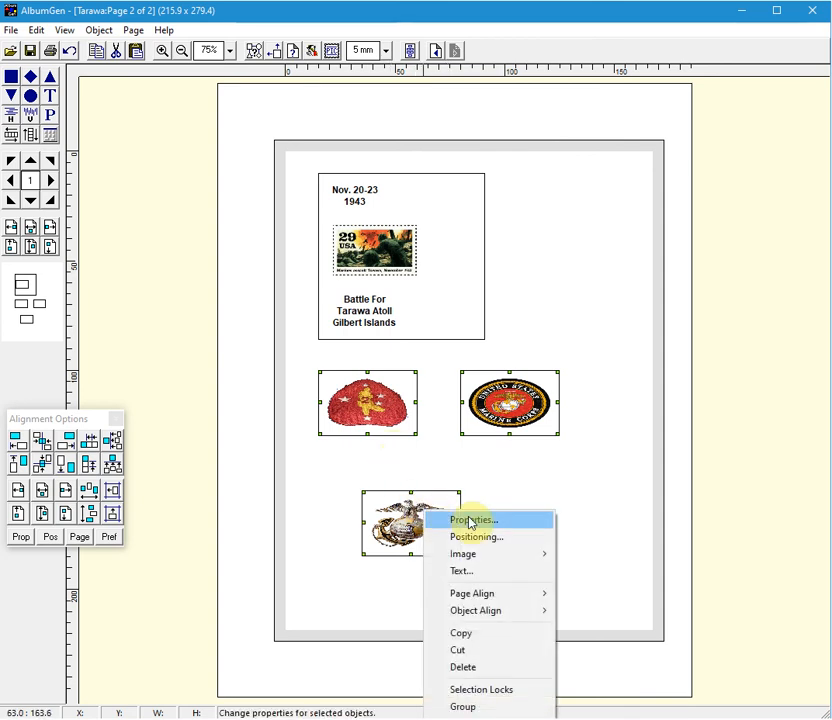
click(470, 521)
click(265, 387)
scroll(282, 425, down, 2)
click(240, 462)
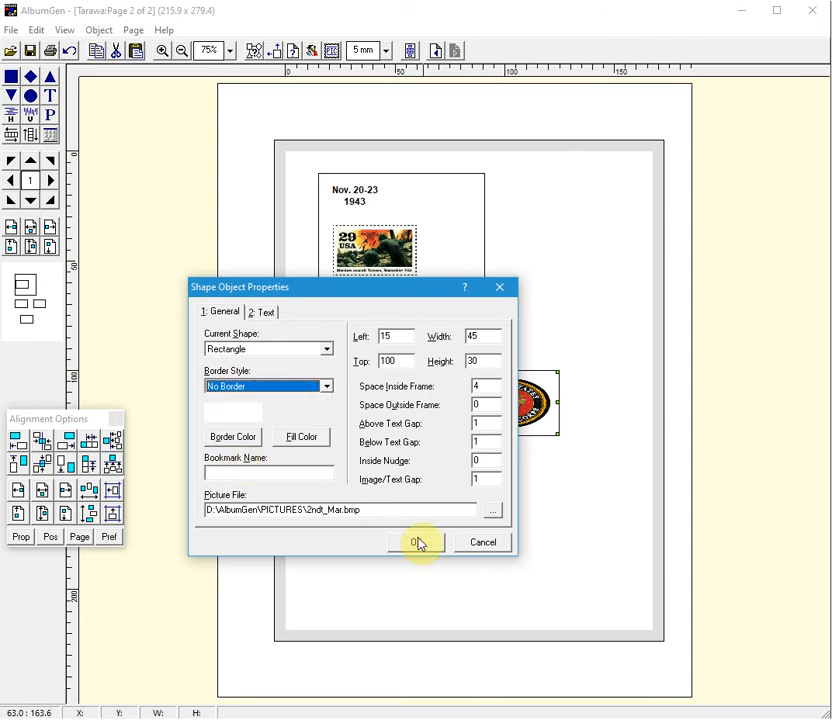
click(484, 386)
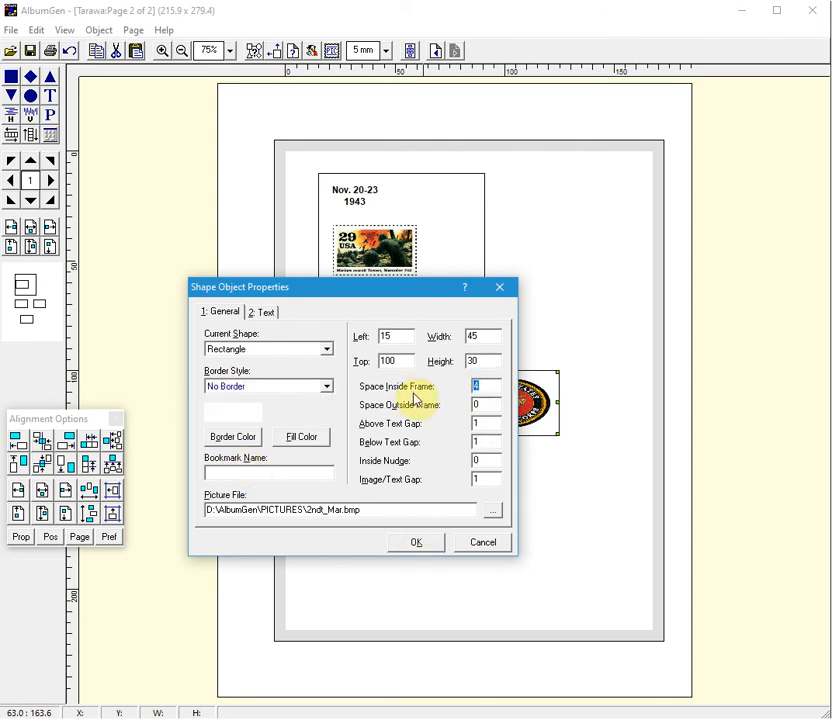
click(421, 542)
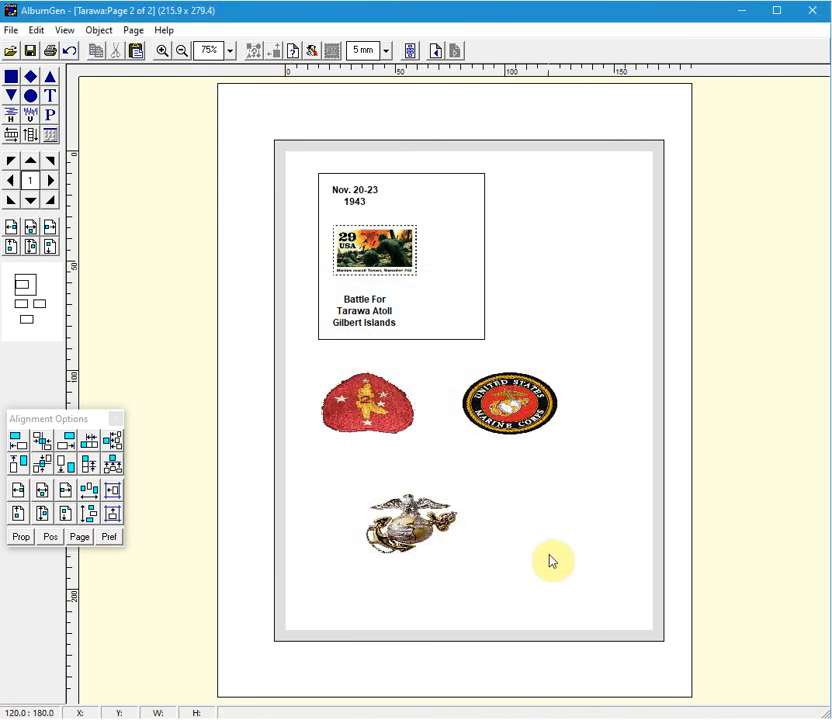
- Resize the round Marine Corps seal to 35 by 35 mm at X 85 and the red patch to 30 by 35 mm
click(541, 430)
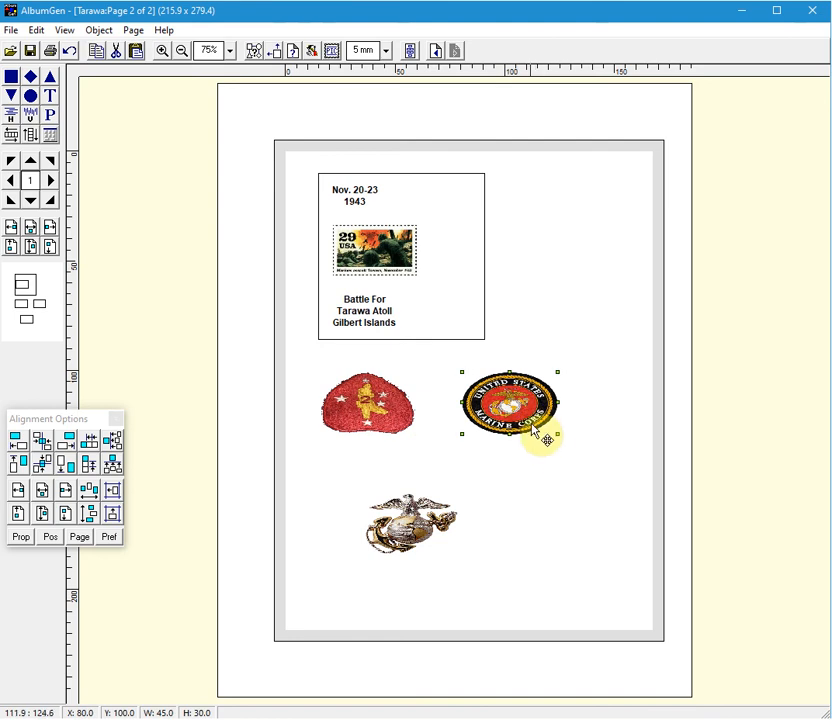
drag(558, 433, 547, 458)
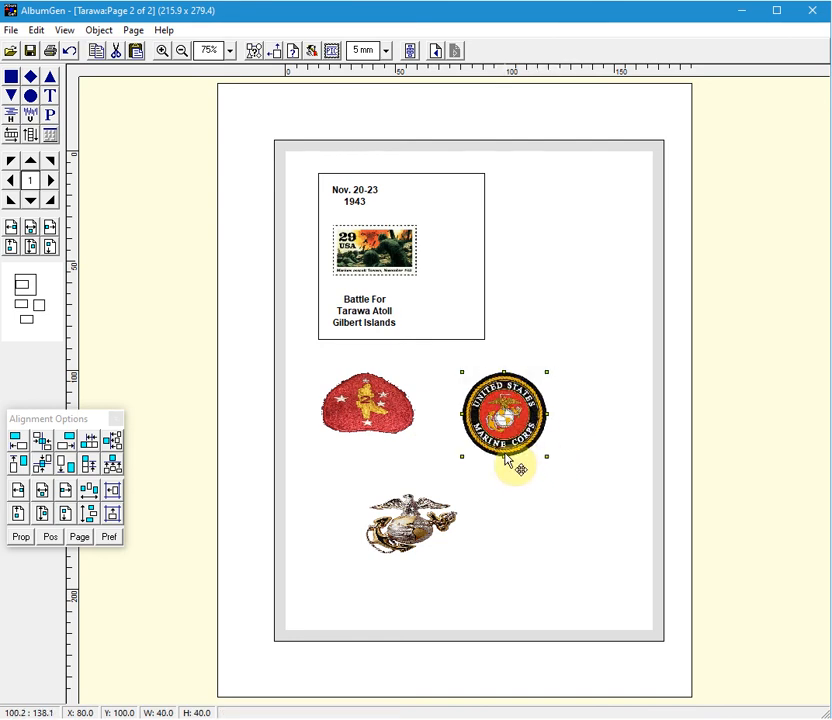
drag(503, 456, 505, 453)
mouse_move(462, 412)
mouse_down()
mouse_move(453, 402)
mouse_move(473, 410)
mouse_up()
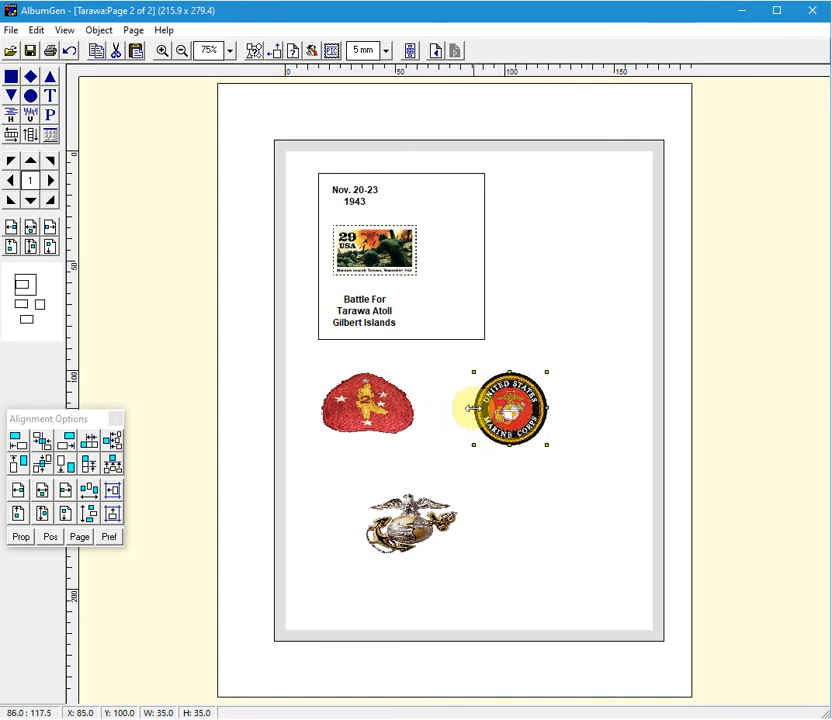
click(392, 411)
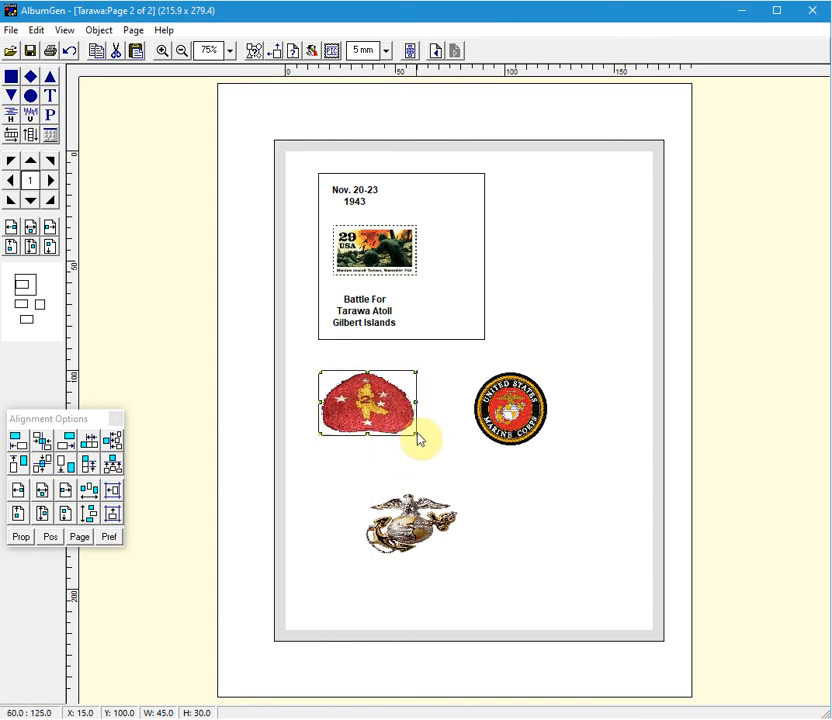
drag(416, 434, 349, 451)
- Make the eagle, globe and anchor emblem taller and narrower, and move it below the red patch
click(403, 511)
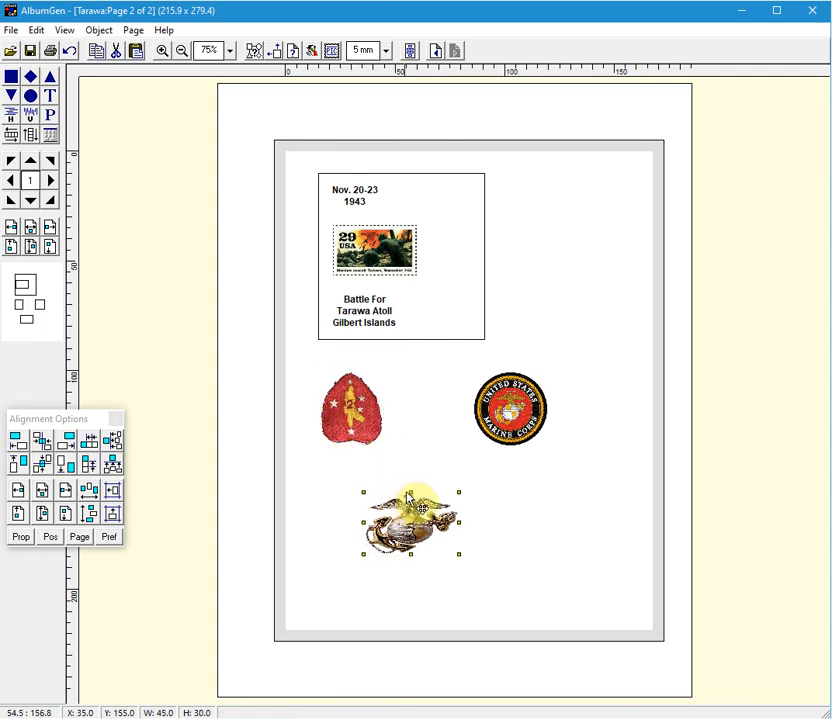
drag(409, 494, 405, 459)
drag(459, 555, 427, 547)
drag(398, 497, 362, 520)
- Move the red patch into the stamp frame's upper right corner and nudge it up to X 60, Y 12
click(368, 425)
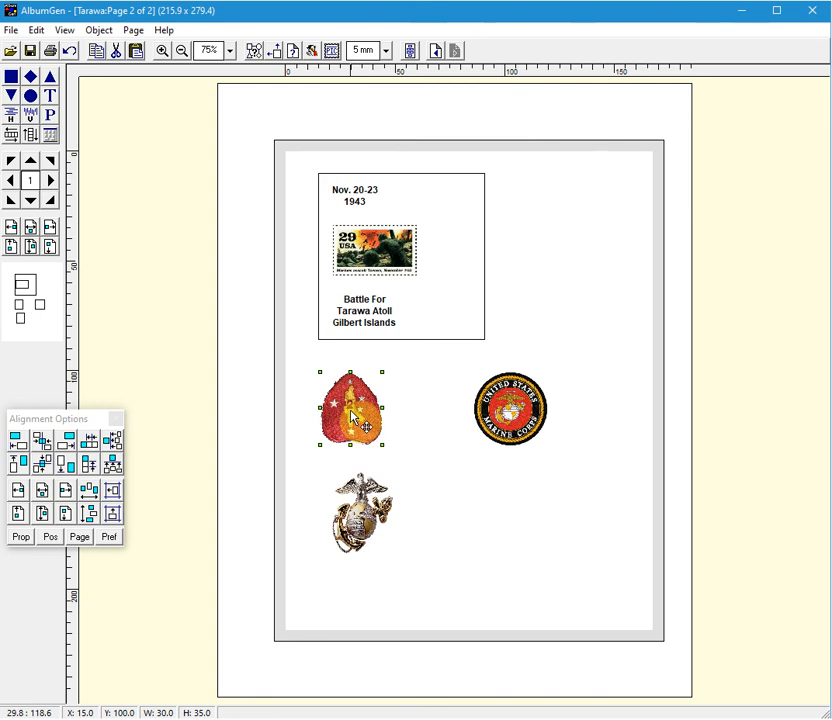
drag(352, 418, 455, 228)
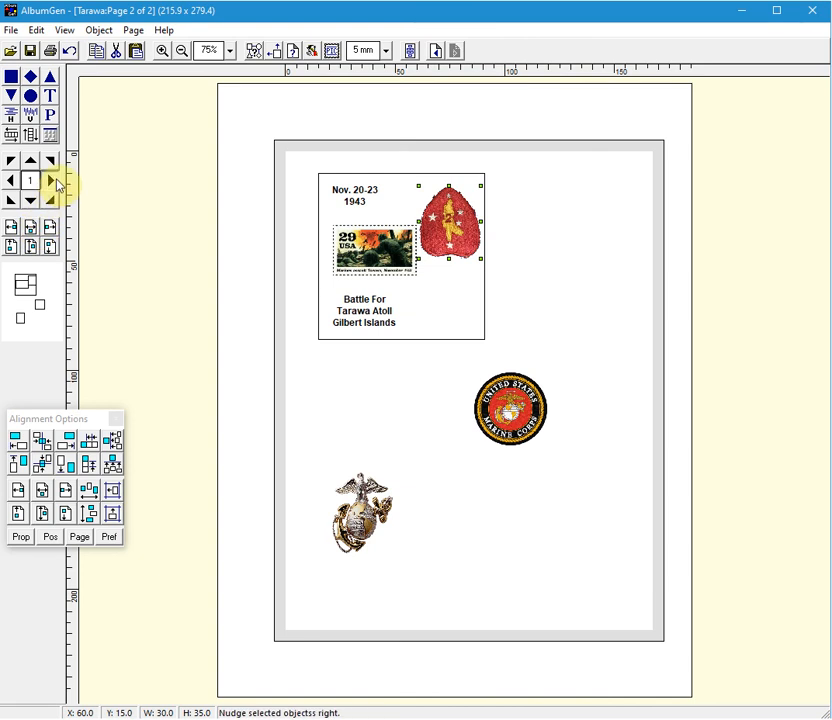
click(51, 181)
click(19, 185)
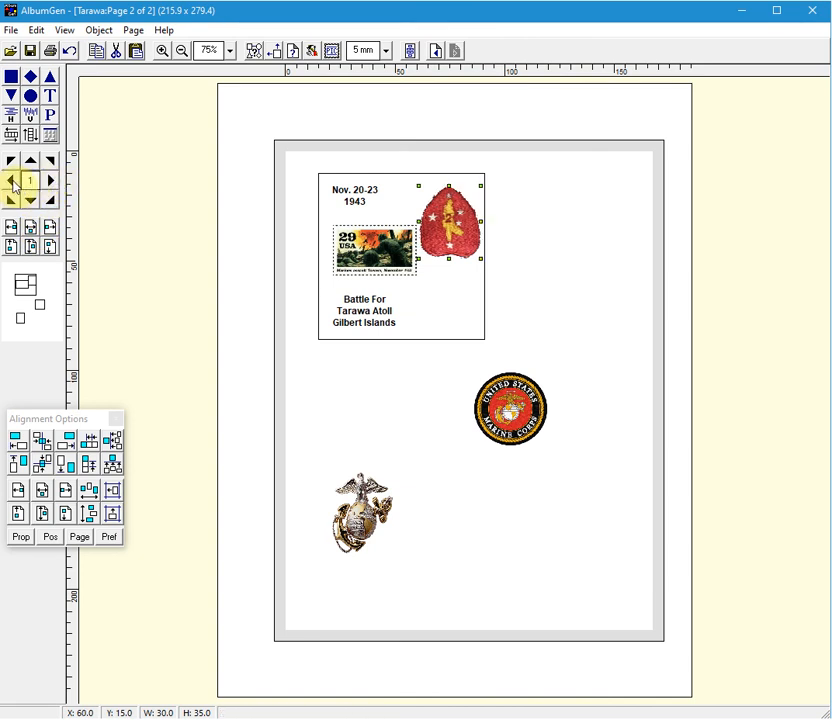
click(31, 162)
click(31, 162)
click(31, 162)
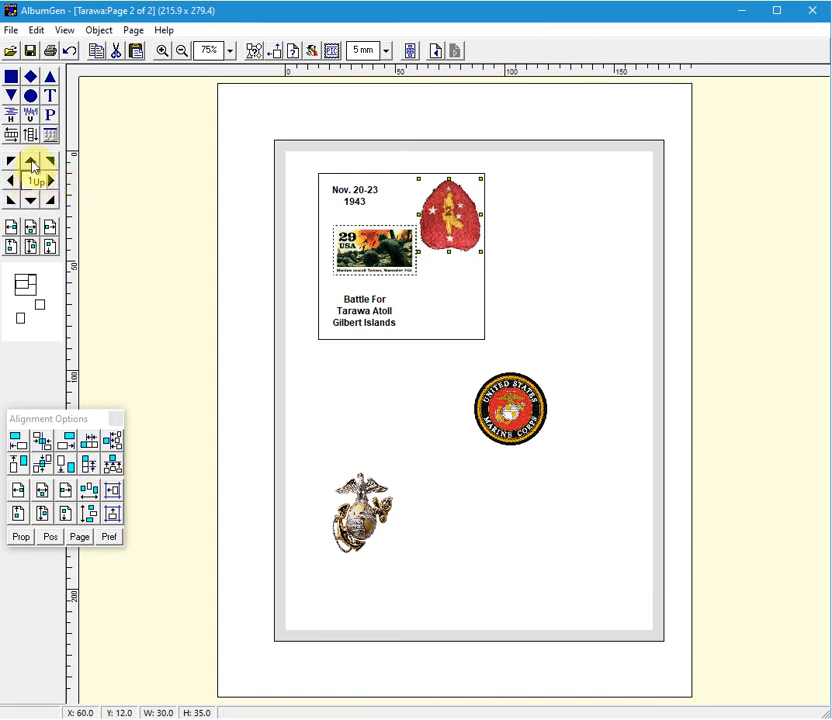
click(566, 332)
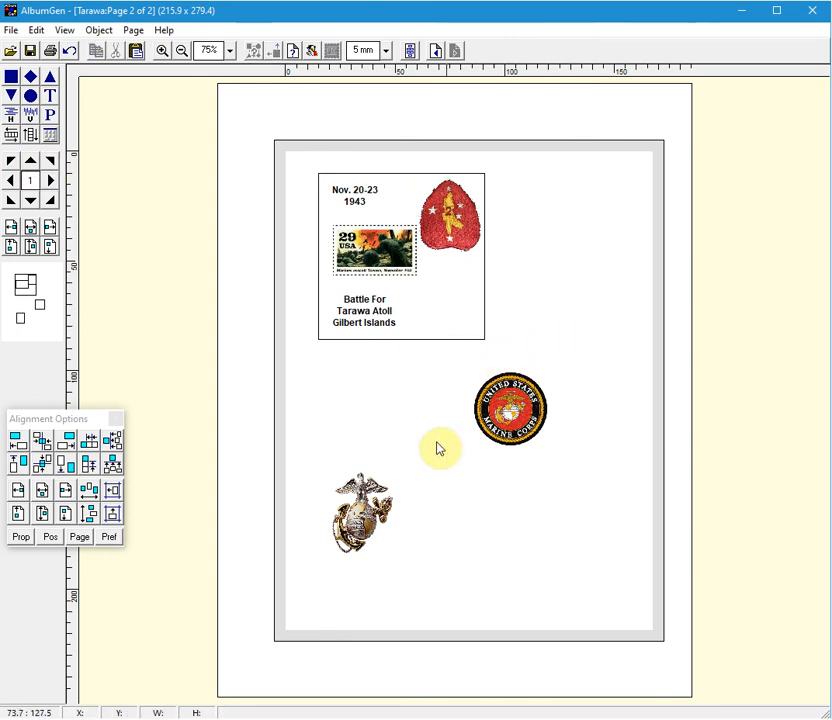
- Move the eagle, globe and anchor emblem into the stamp frame beneath the red patch, nudging it to X 63, Y 48
drag(360, 510, 398, 447)
drag(427, 404, 460, 293)
click(50, 186)
click(50, 186)
click(50, 186)
click(32, 202)
click(32, 202)
click(32, 202)
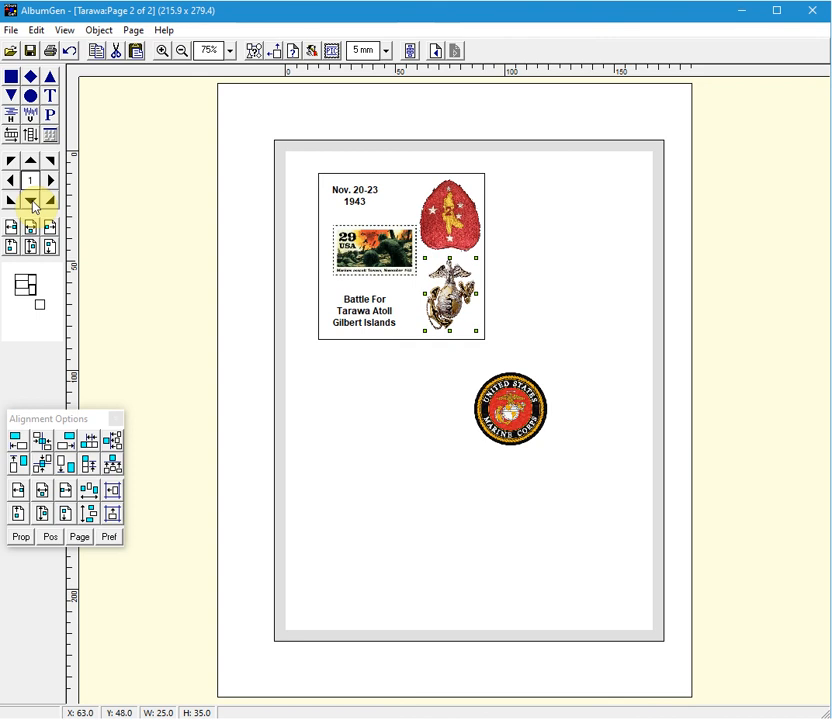
click(370, 422)
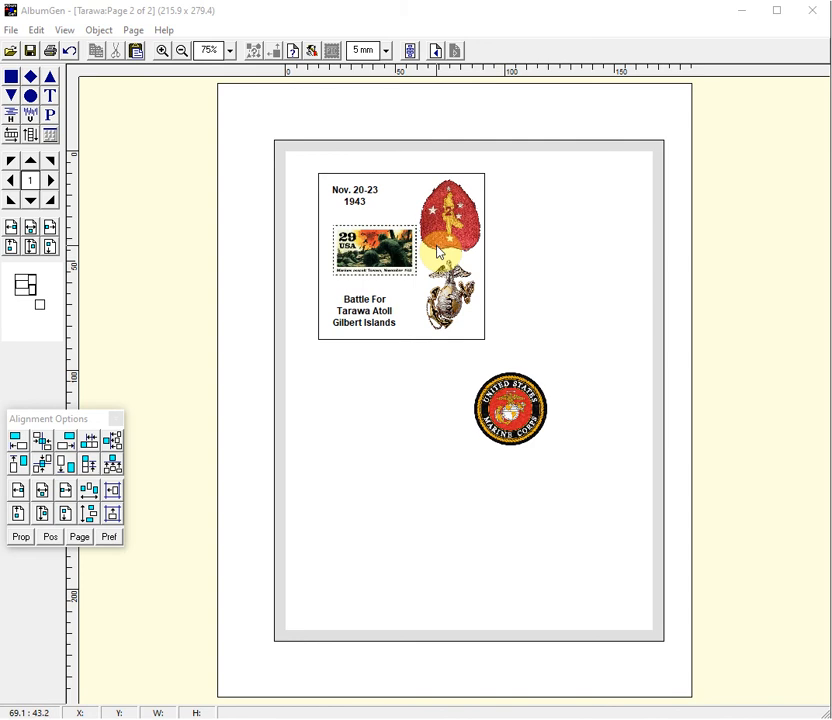
- Group the stamp frame with its texts, stamp and two emblems, and move the group down the page to X 45, Y 140
click(410, 52)
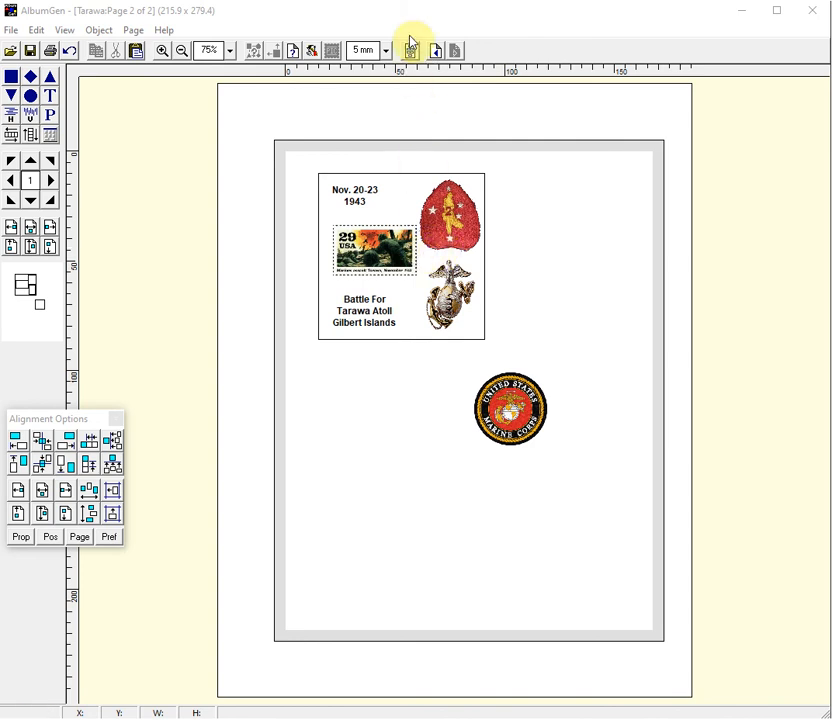
click(460, 236)
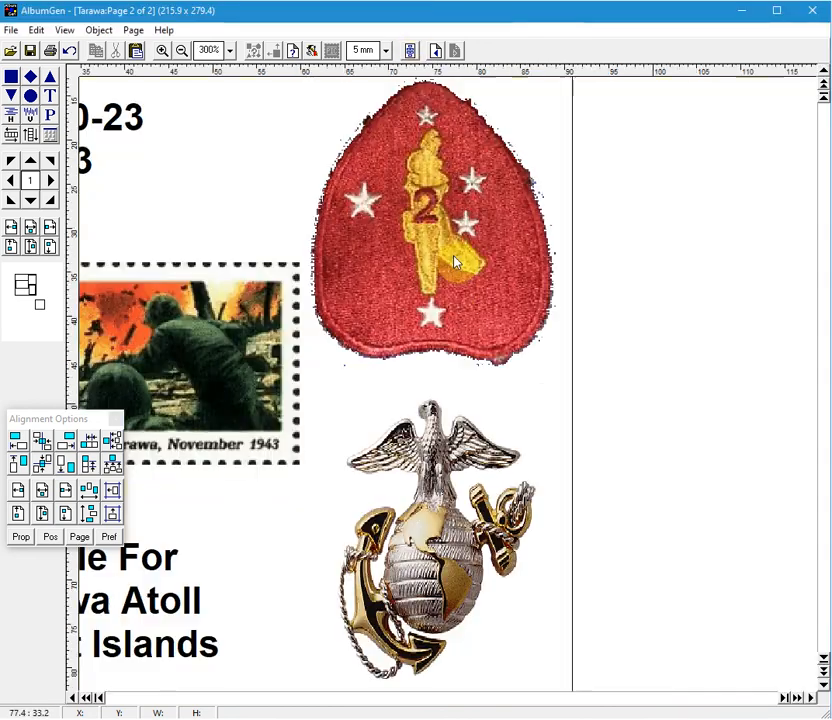
click(401, 353)
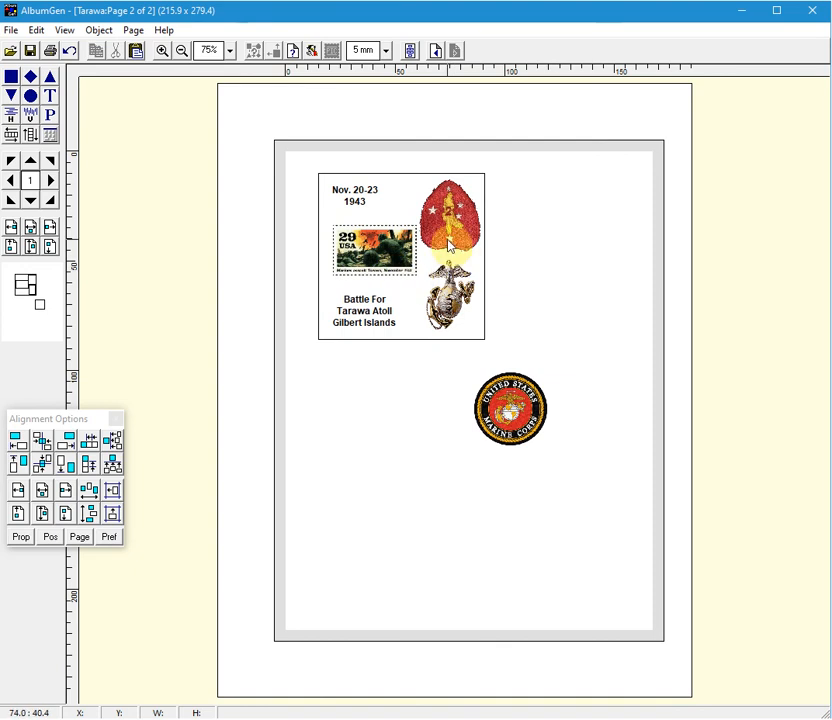
drag(299, 162, 521, 370)
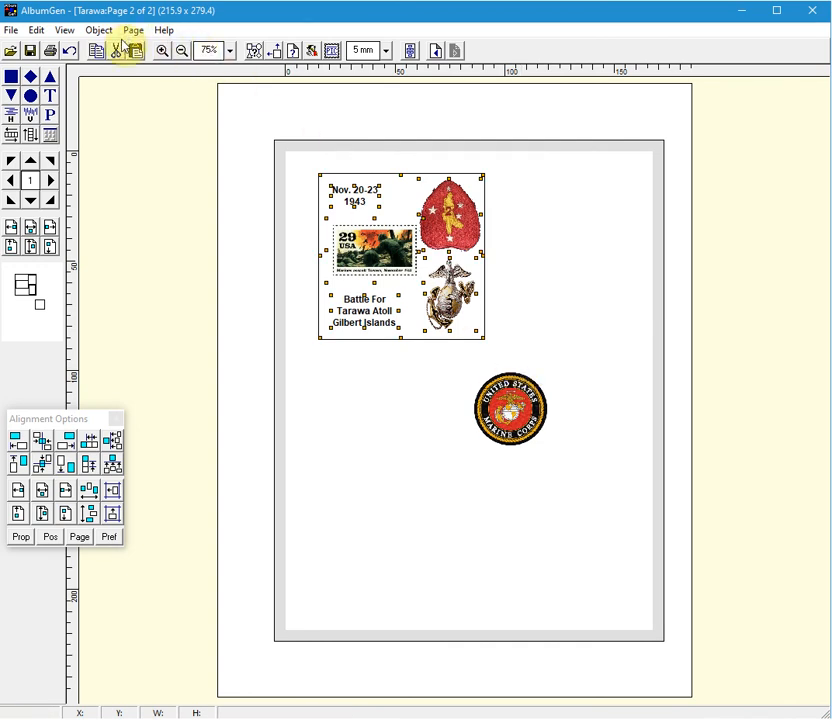
drag(411, 241, 488, 522)
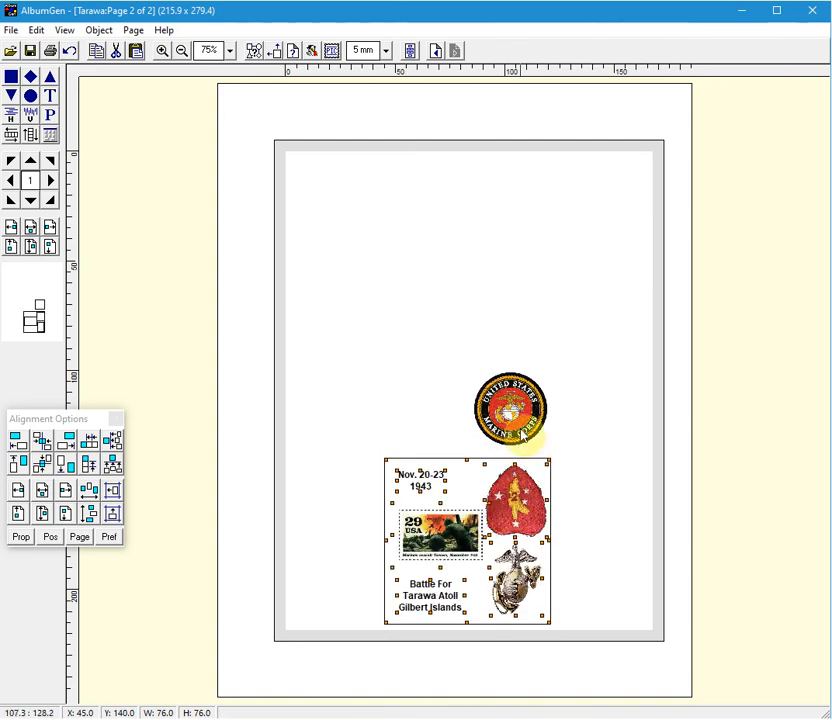
- Move the round Marine Corps seal to the upper edge of the page area at X 60, Y 0
drag(523, 421, 462, 192)
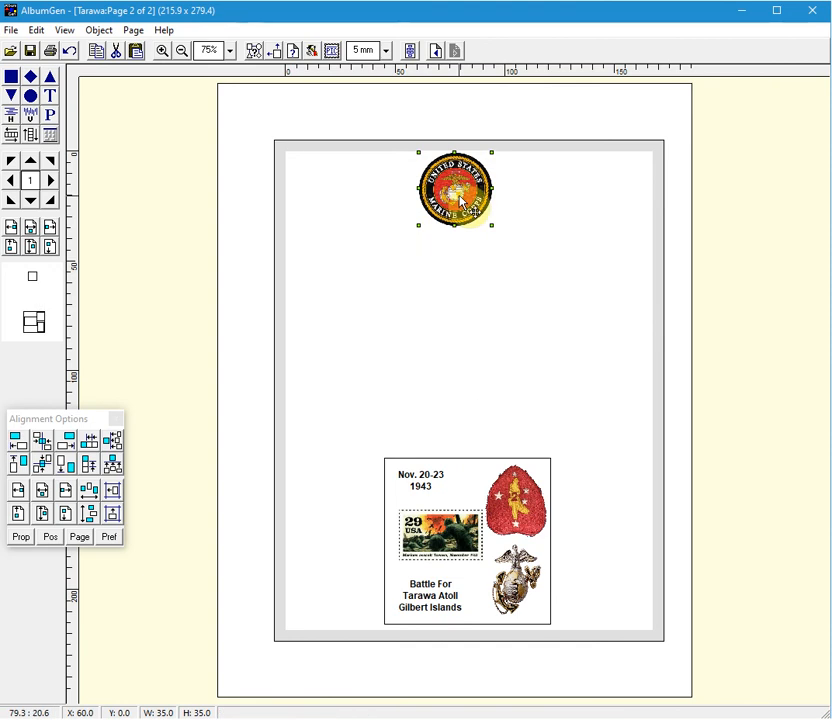
click(413, 313)
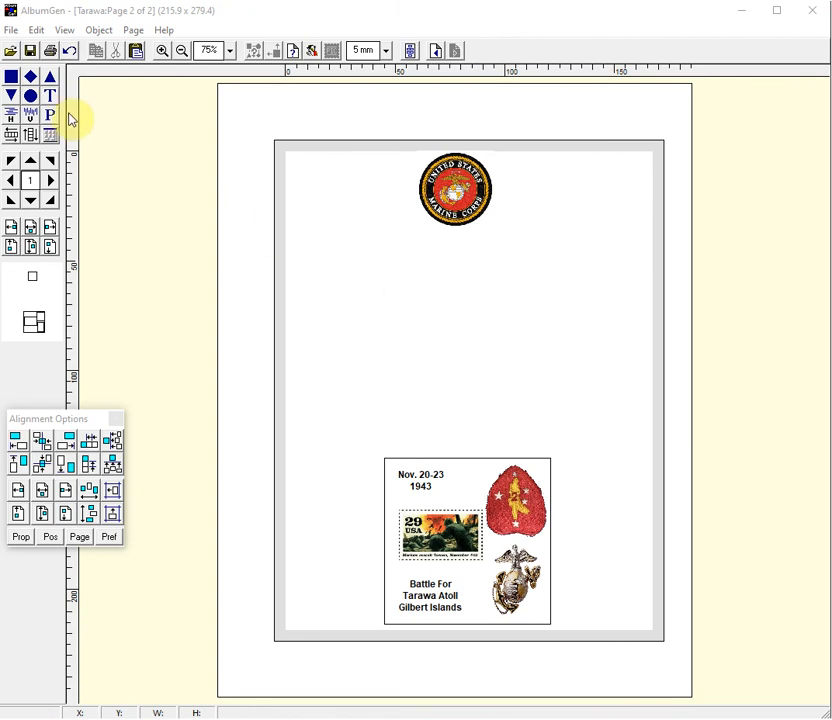
- Place a rectangle between the seal and the stamp group at X 10, Y 40 and size it to 155 by 85 mm
click(11, 76)
click(332, 238)
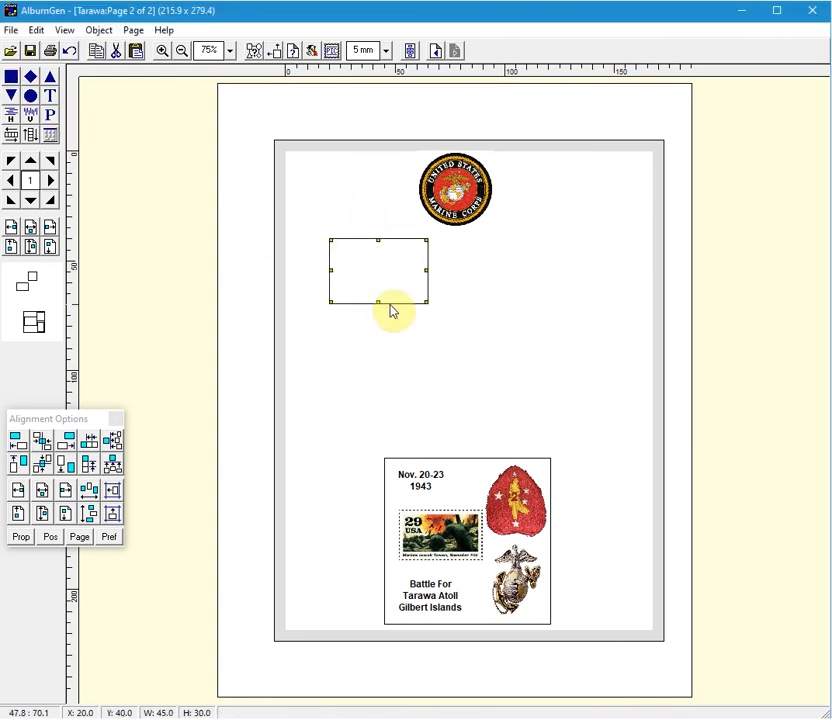
drag(425, 301, 647, 414)
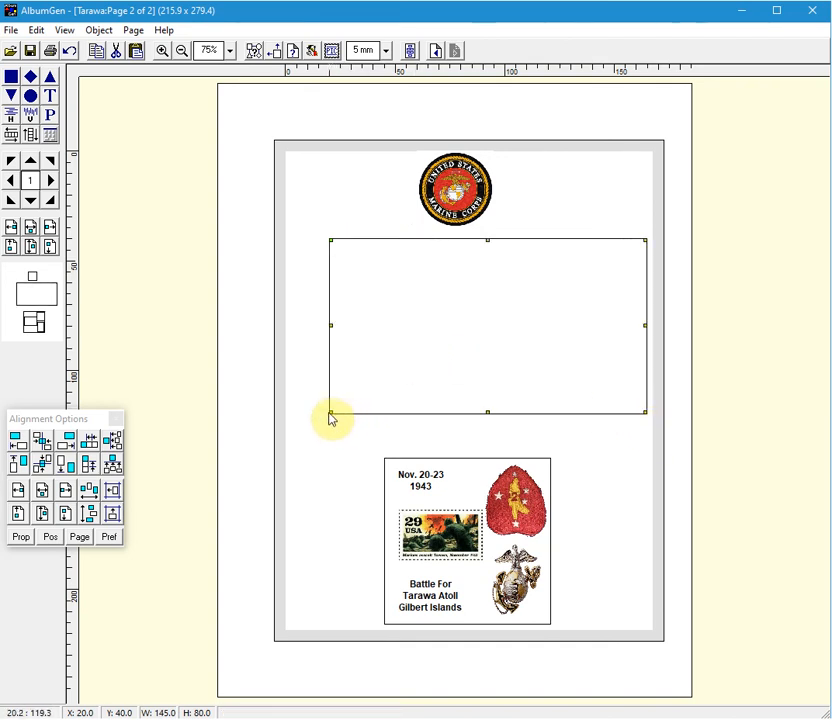
drag(330, 413, 302, 436)
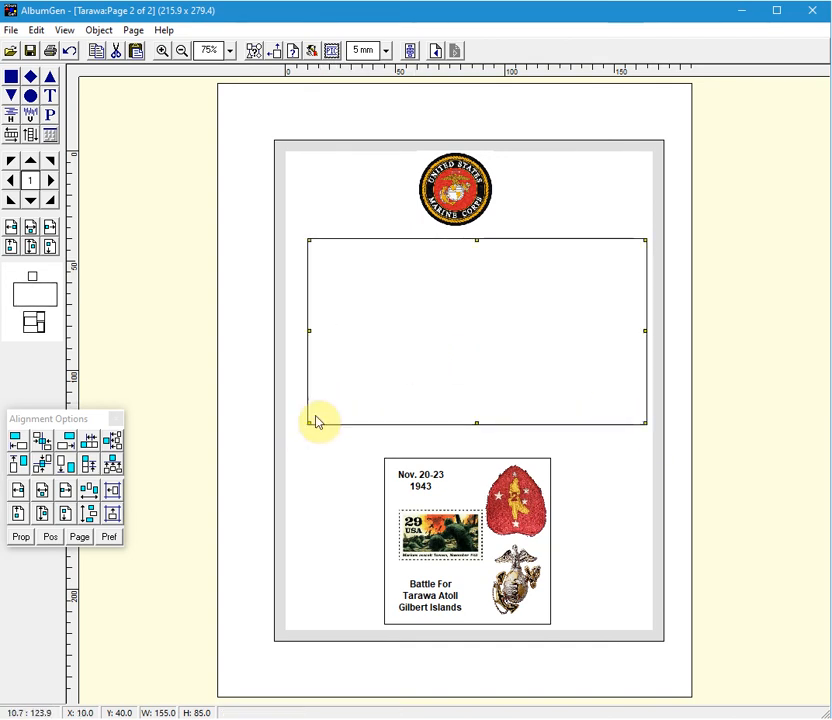
- Add the image Tarawa1.bmp to the large rectangle and resize the rectangle to 145 by 90 mm
right_click(439, 324)
mouse_move(507, 368)
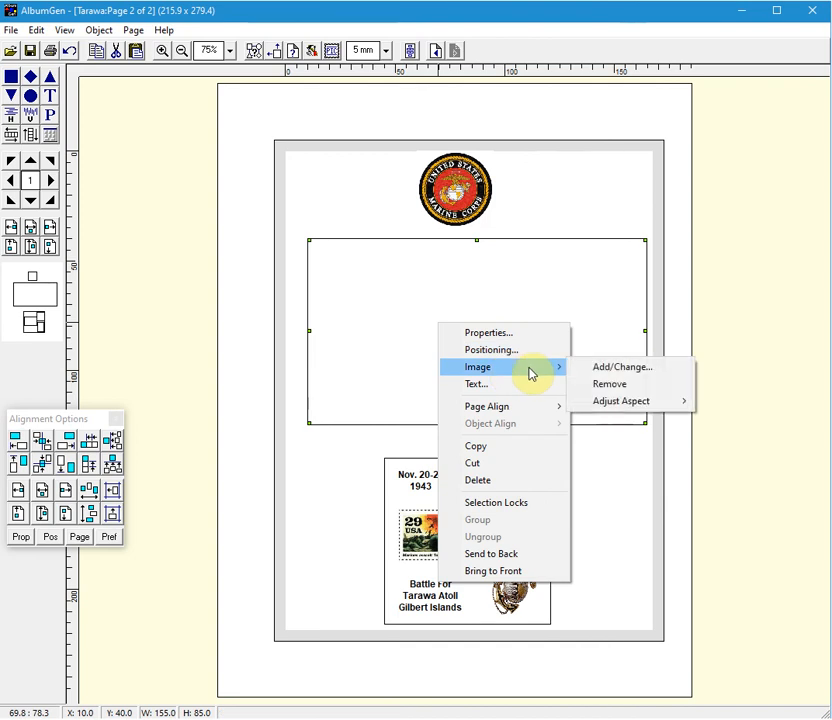
click(615, 370)
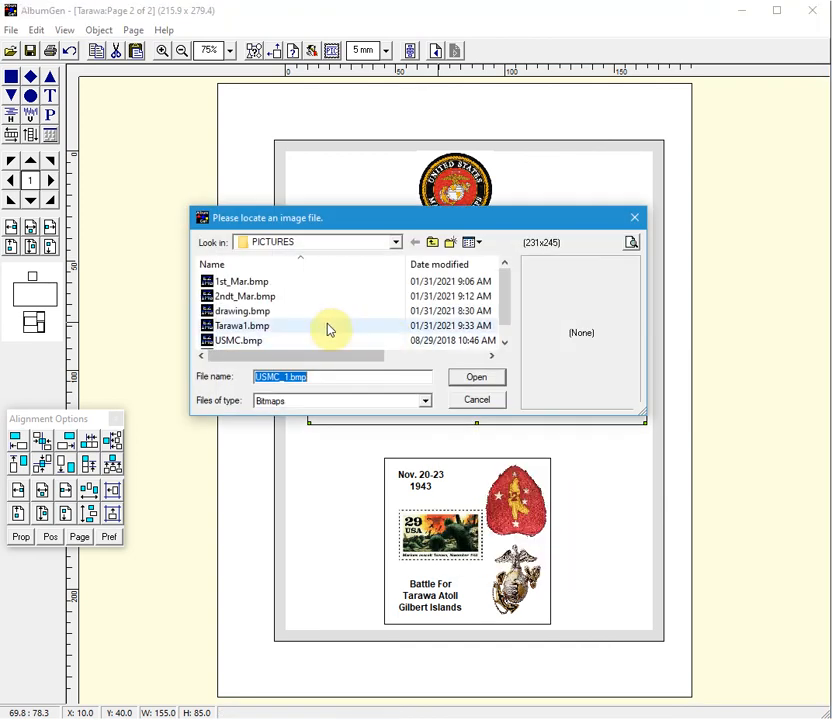
click(243, 326)
click(478, 380)
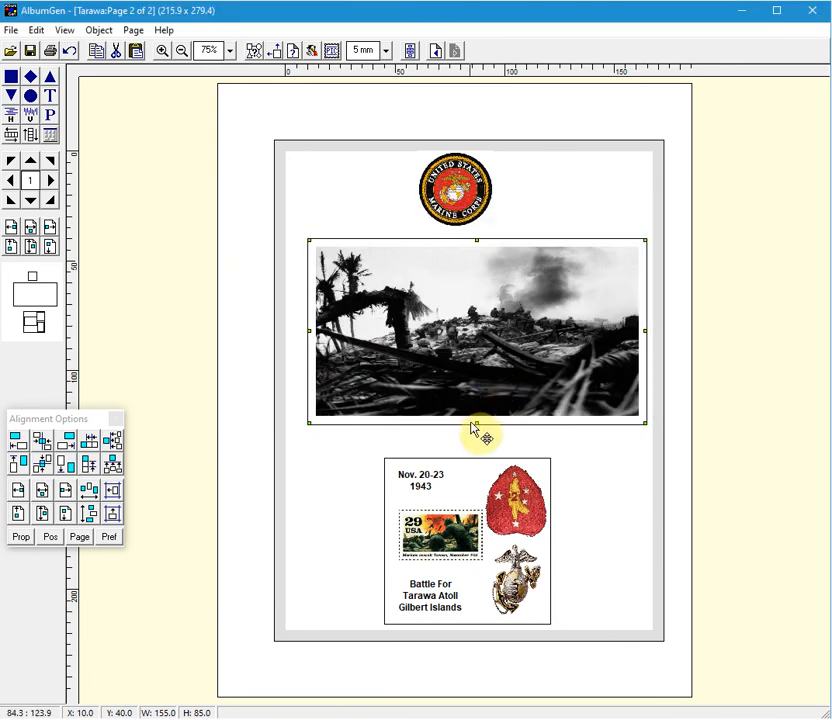
drag(478, 425, 475, 444)
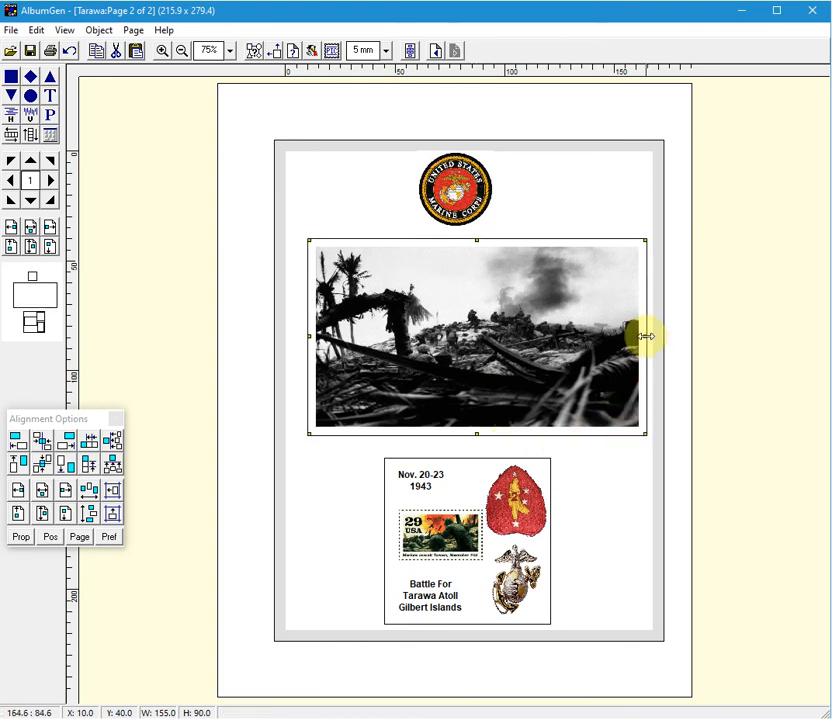
drag(635, 336, 624, 340)
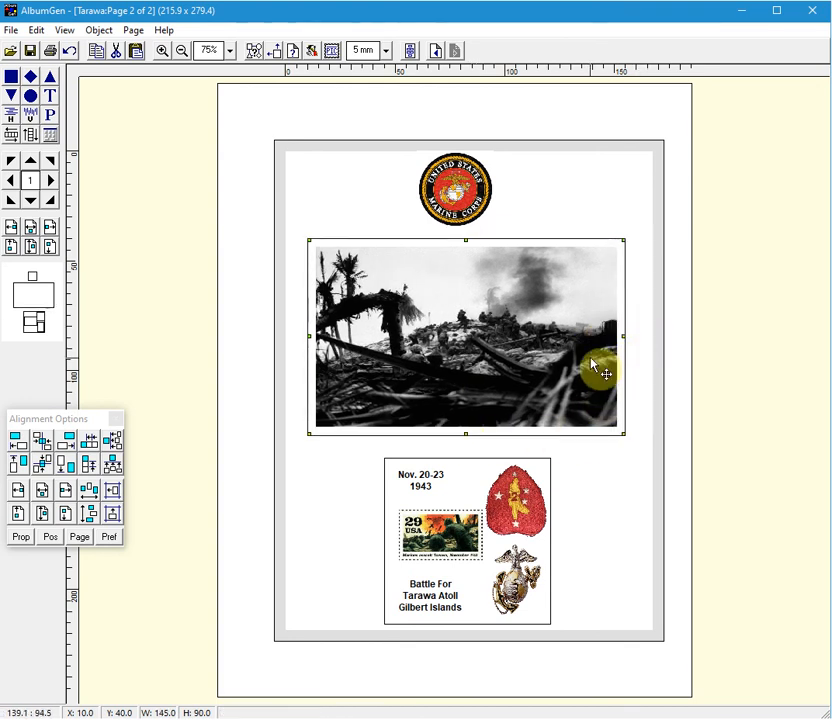
- Center the round seal horizontally on the page, and align the battle photo and stamp group to its horizontal center
click(476, 185)
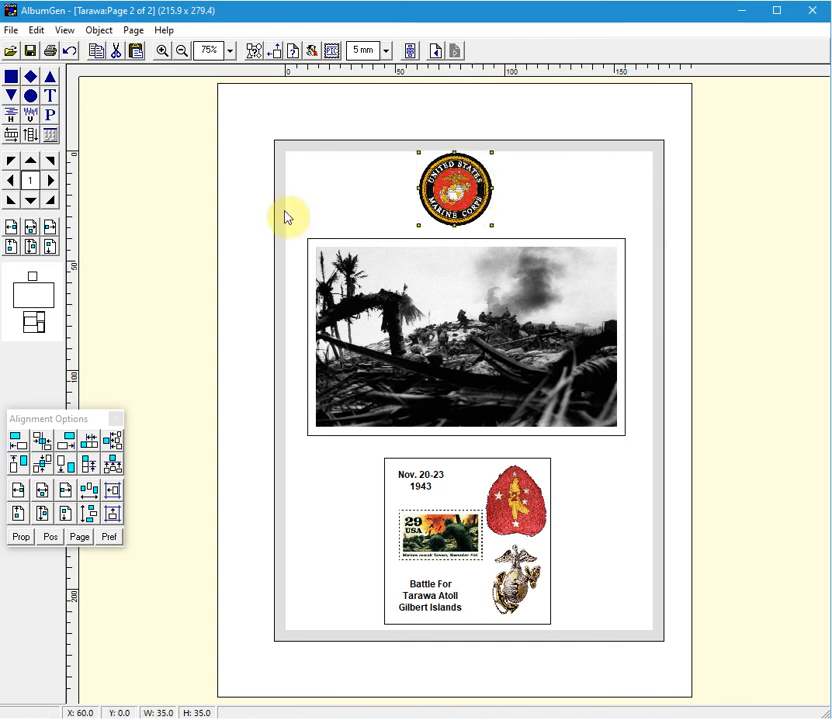
click(31, 246)
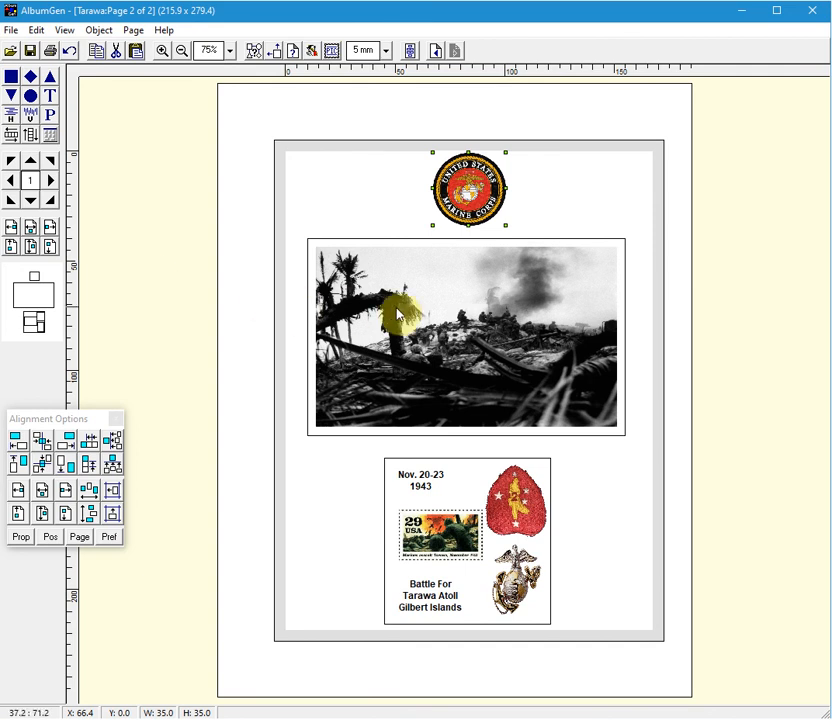
shift+click(501, 331)
shift+click(475, 568)
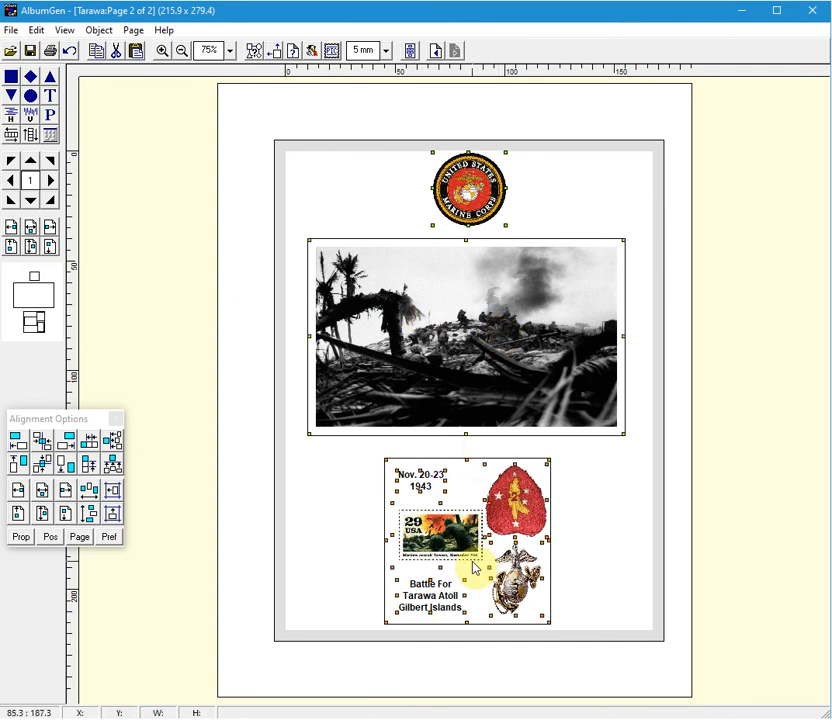
click(43, 452)
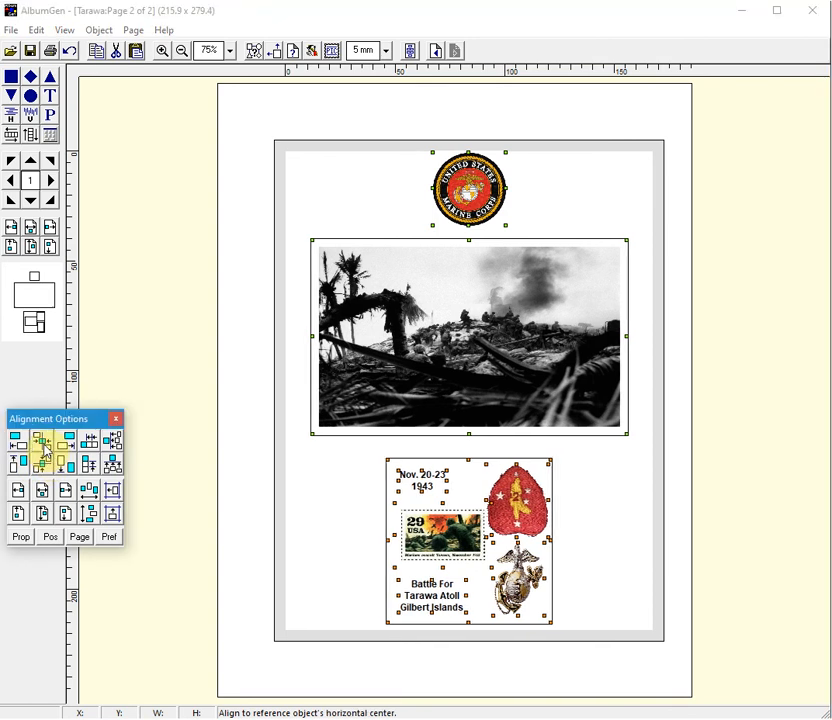
click(592, 540)
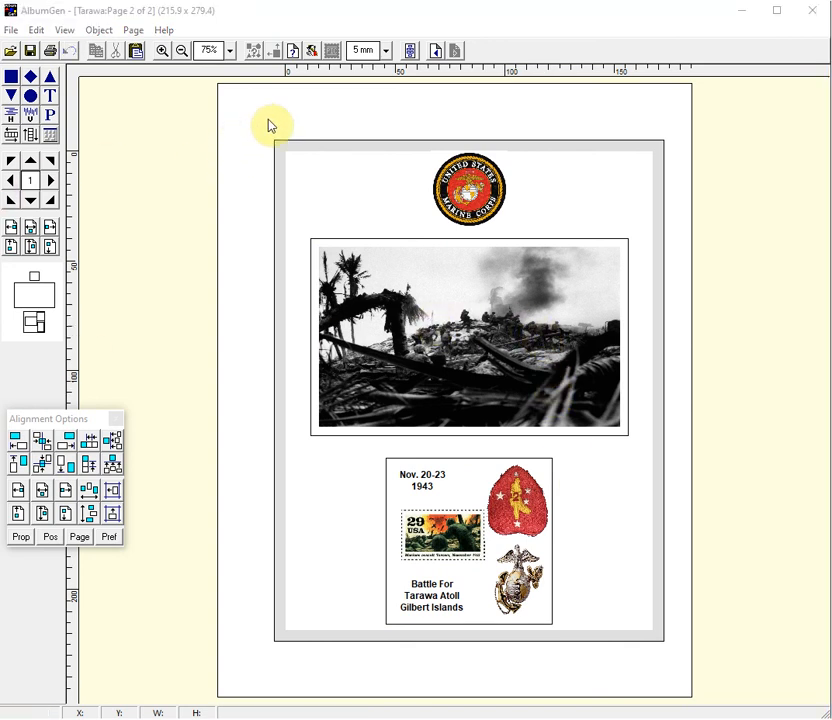
- Set the page header's primary title to "United States Marine Corps" in the page setup
right_click(306, 114)
click(351, 124)
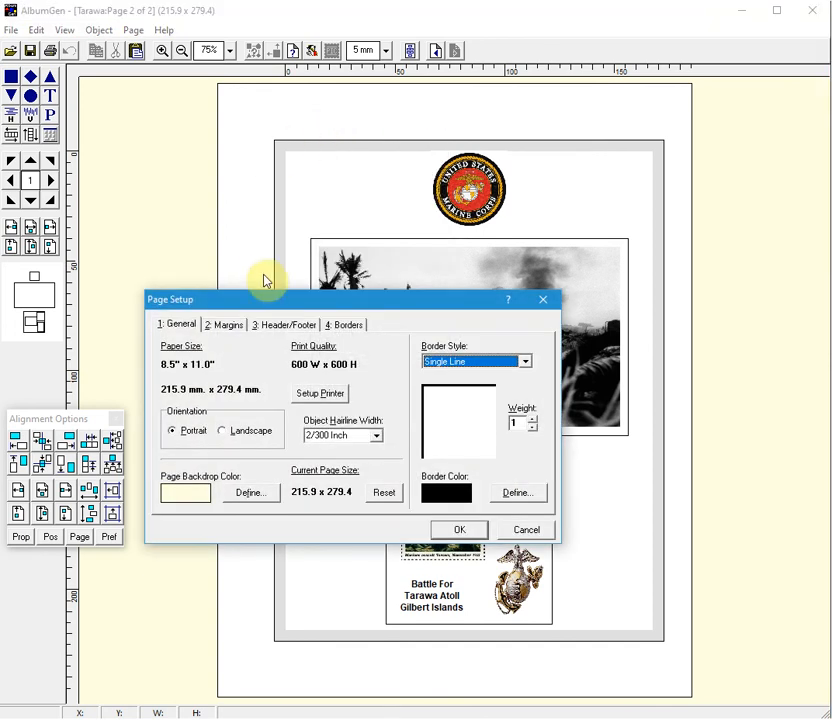
click(286, 326)
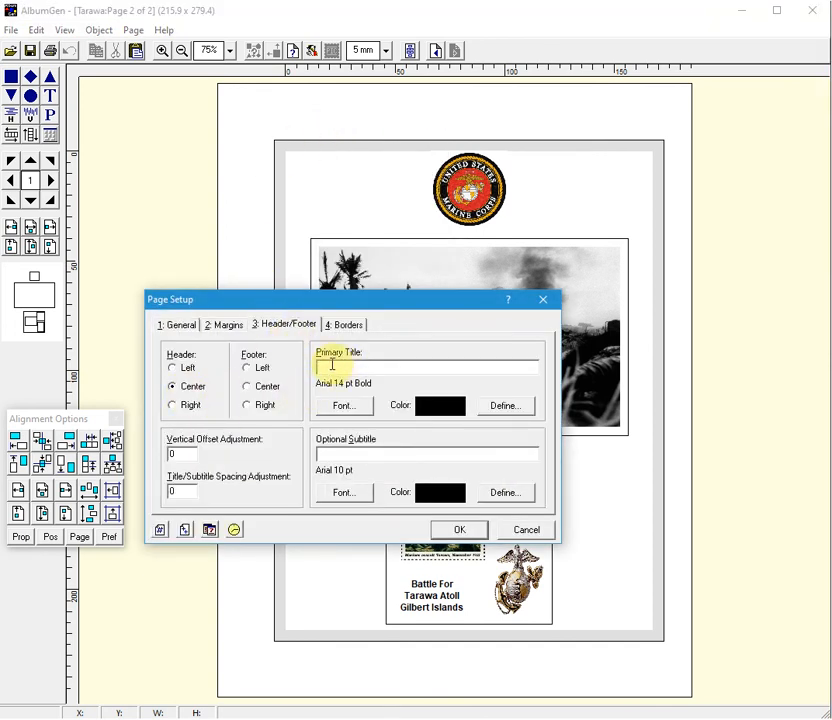
click(452, 524)
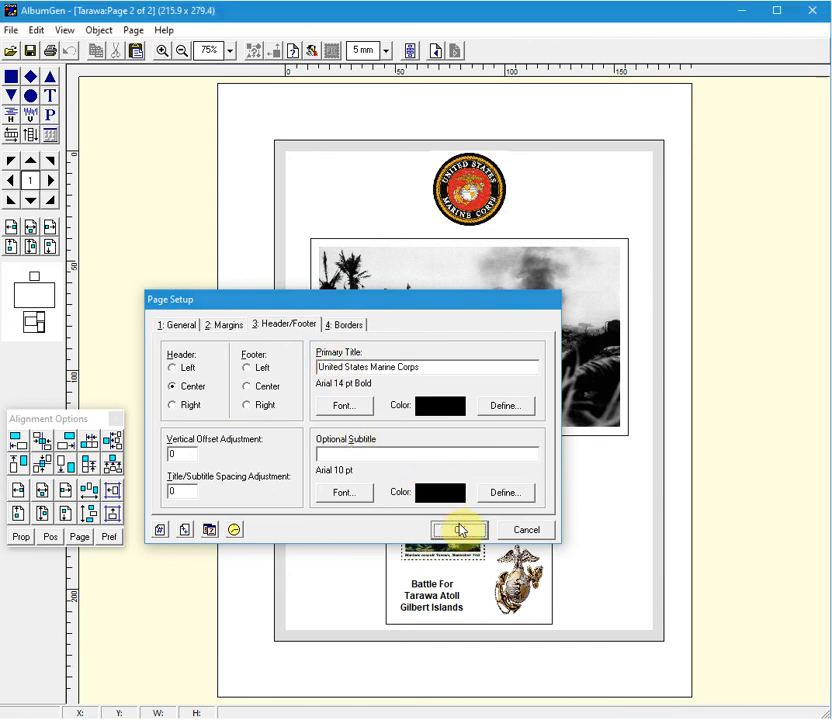